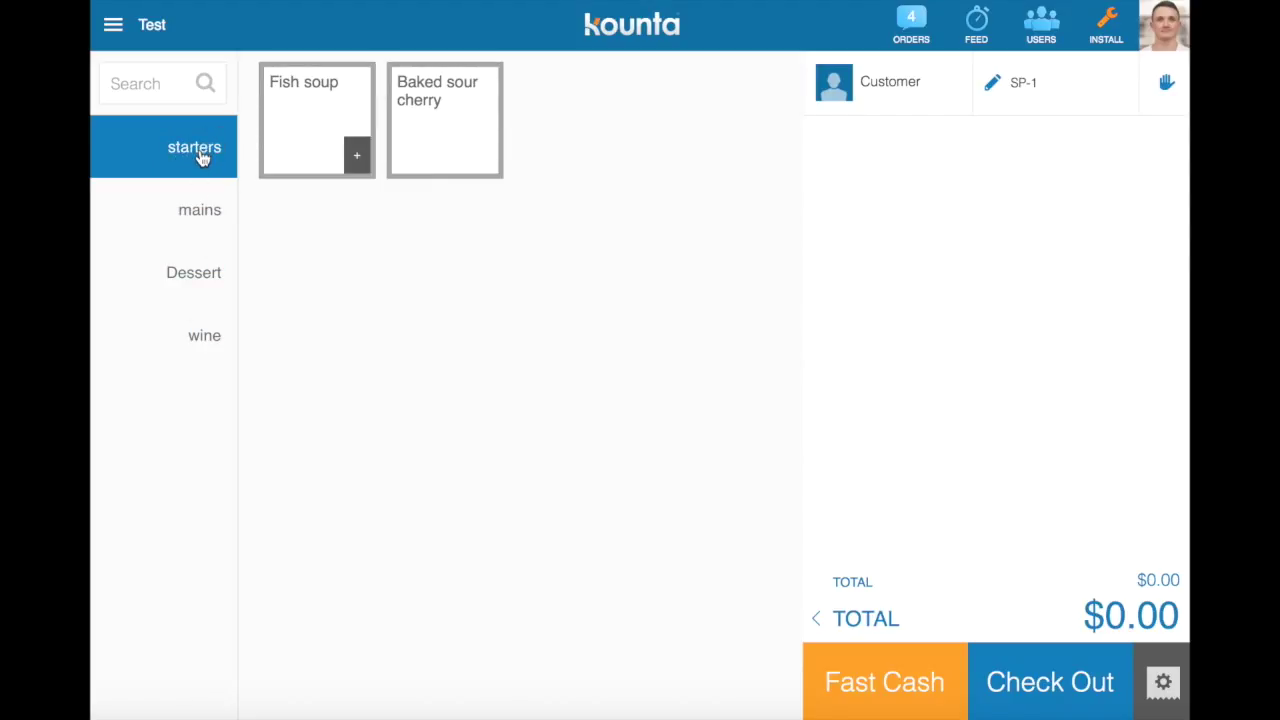
# - Add Fish soup with a bread roll and Steak Diane with Med, Mustard and Special options to the order
pyautogui.click(318, 136)
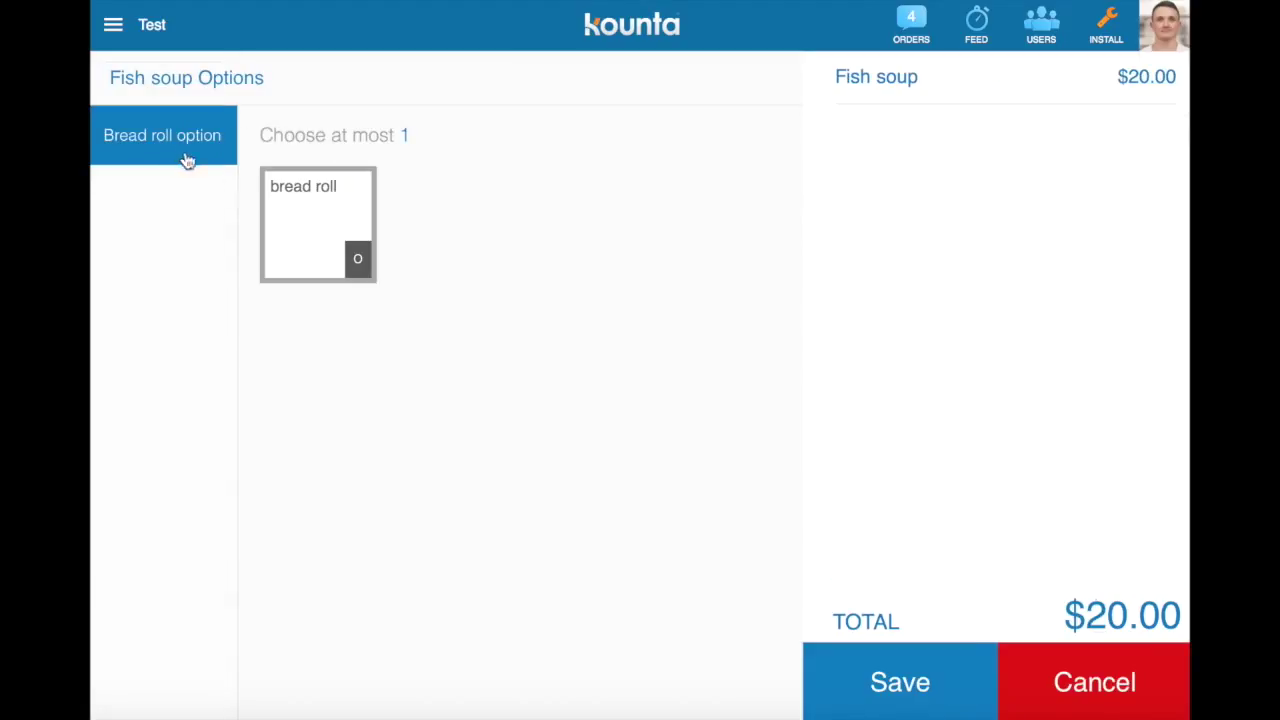
pyautogui.click(339, 252)
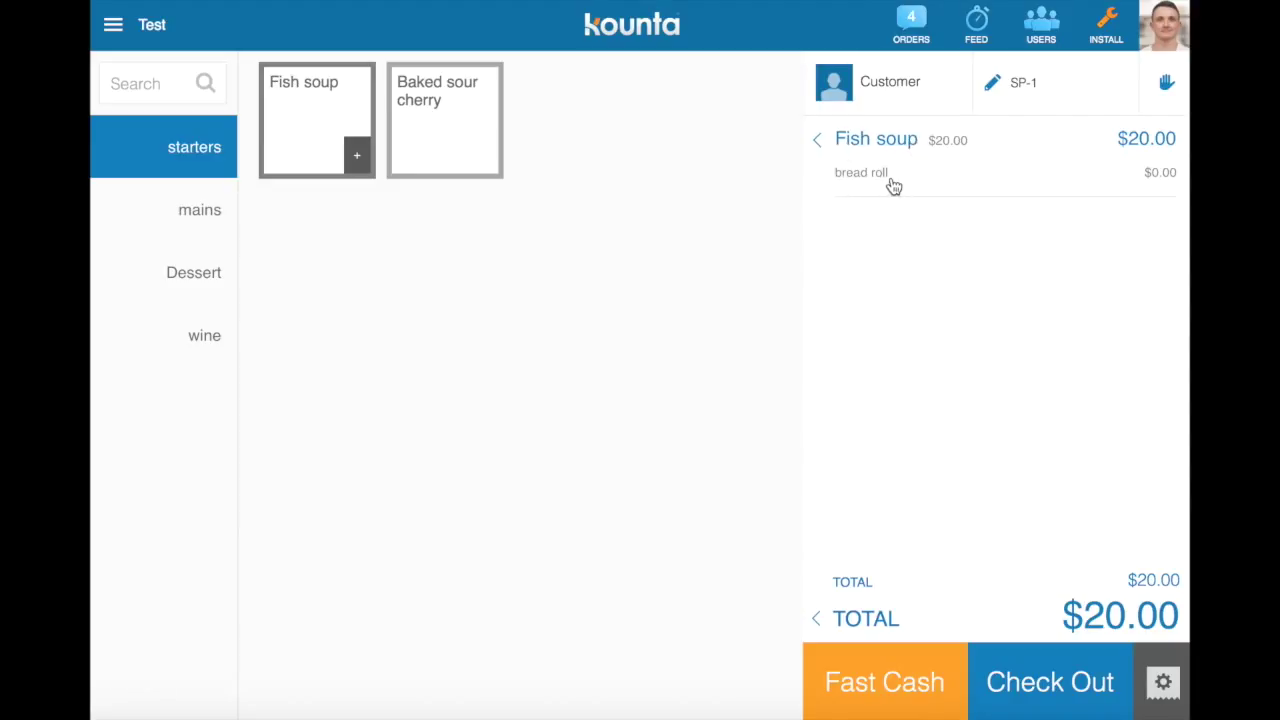
pyautogui.click(196, 218)
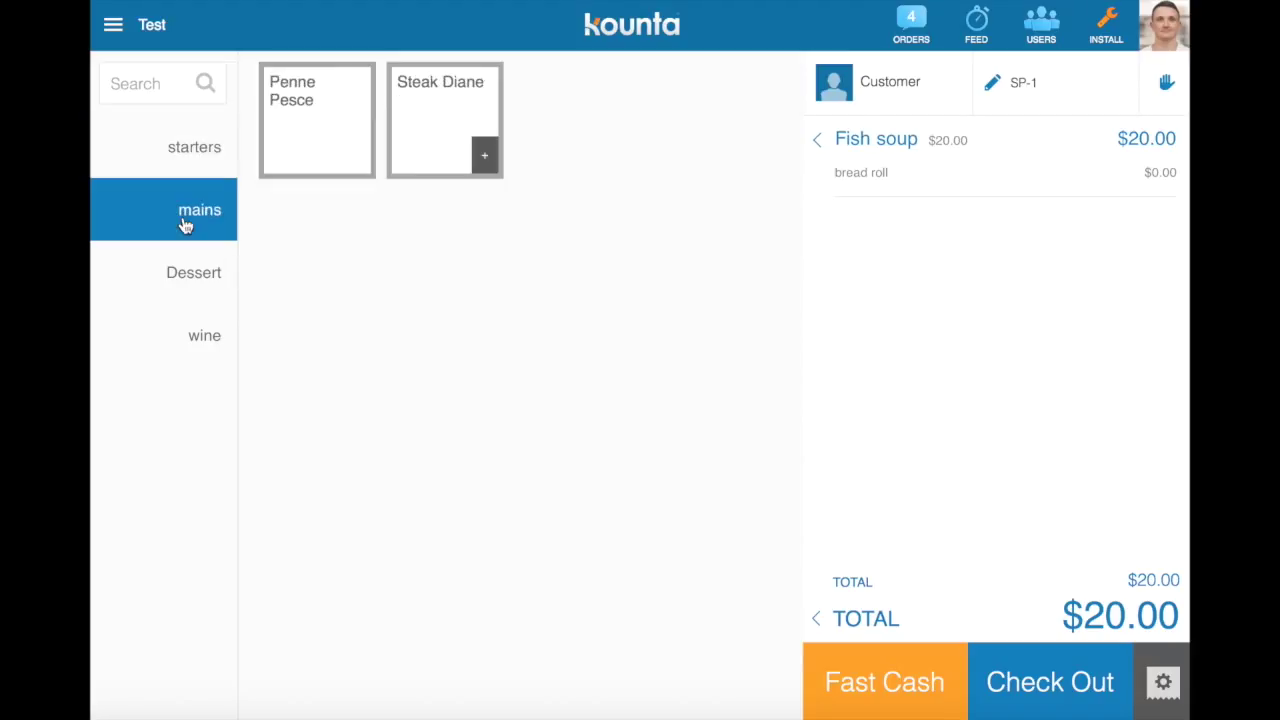
pyautogui.click(456, 127)
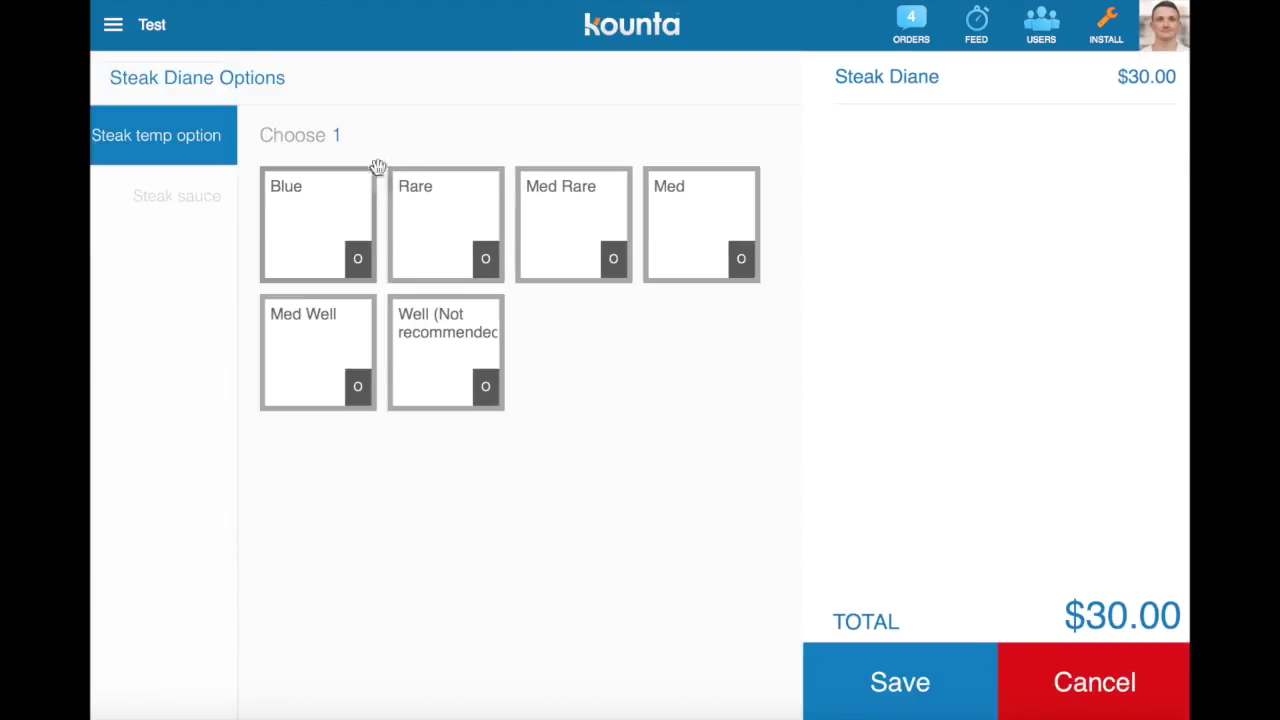
pyautogui.click(698, 240)
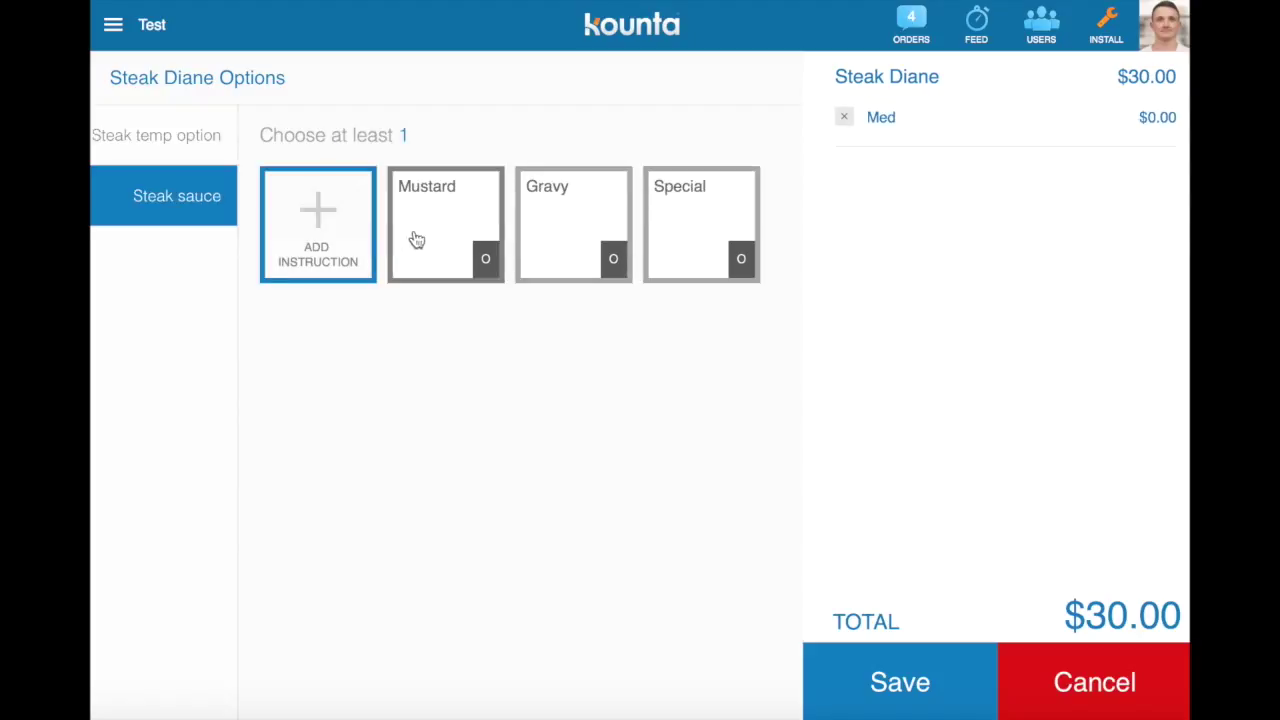
pyautogui.click(418, 240)
pyautogui.click(687, 260)
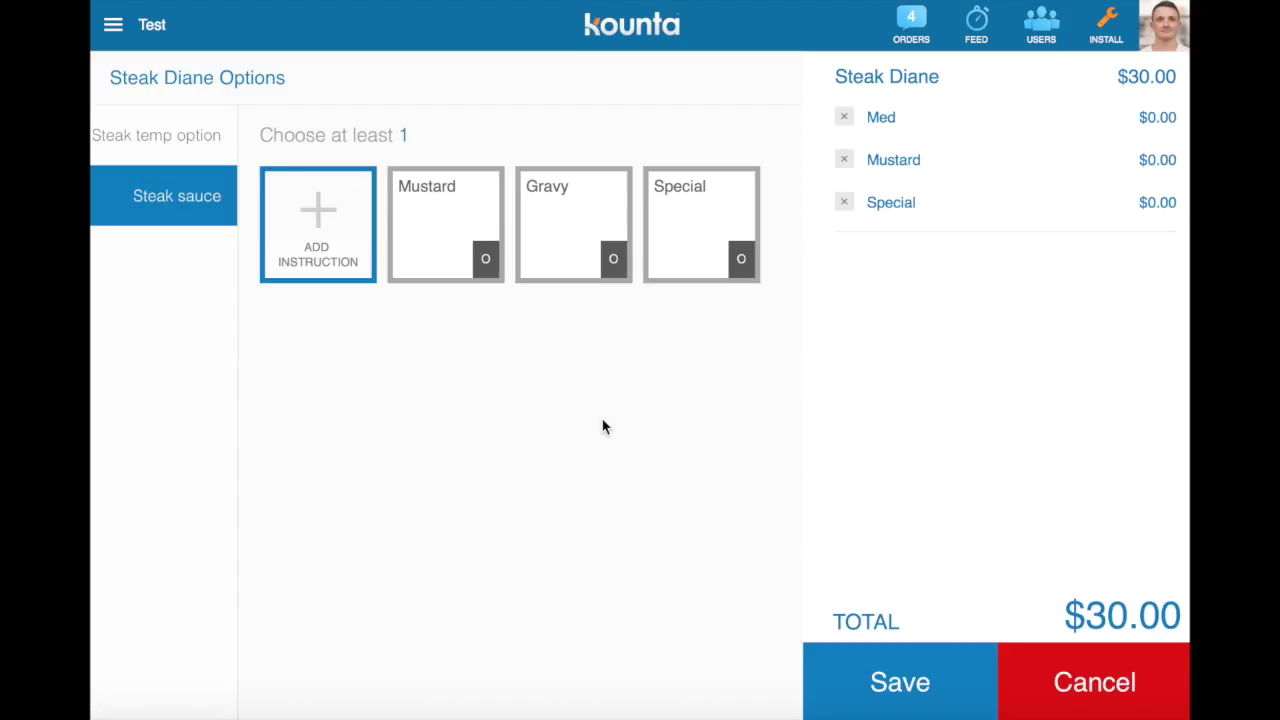
pyautogui.click(929, 677)
# - Add Mud Cake, Creme Brule, a red wine glass, a white wine glass and a red wine bottle to the order
pyautogui.click(173, 258)
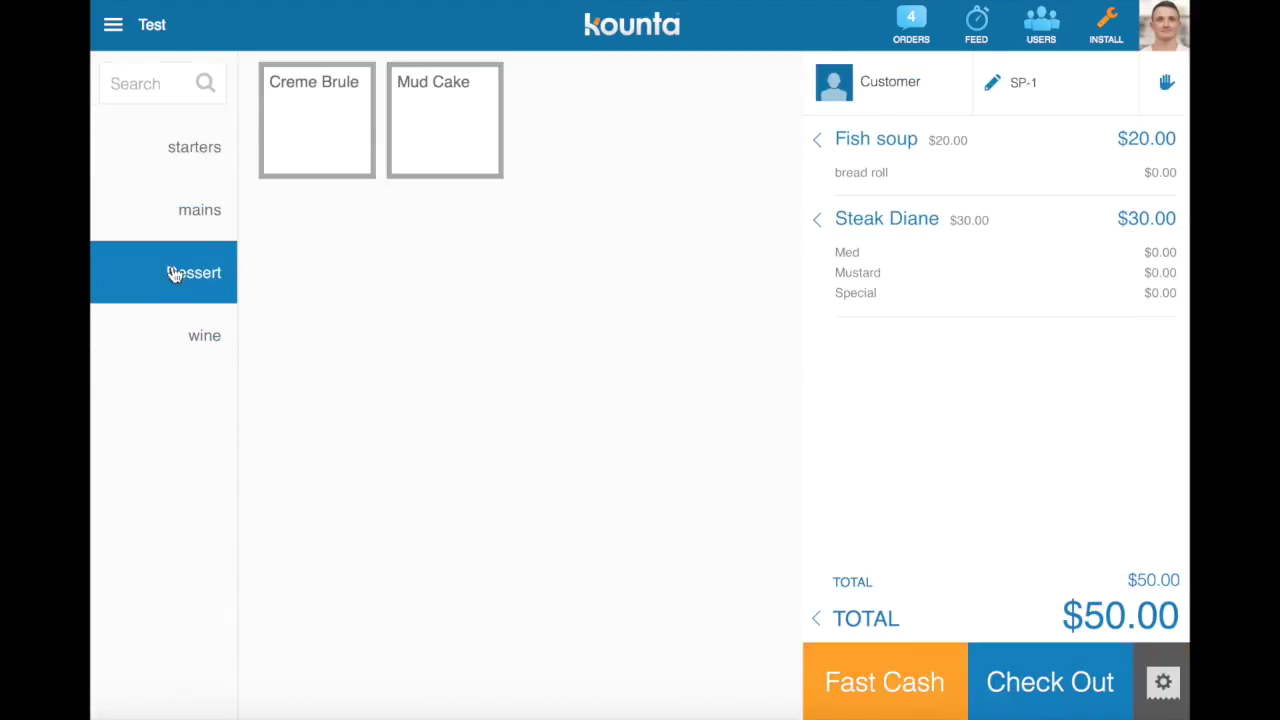
pyautogui.click(404, 139)
pyautogui.click(323, 131)
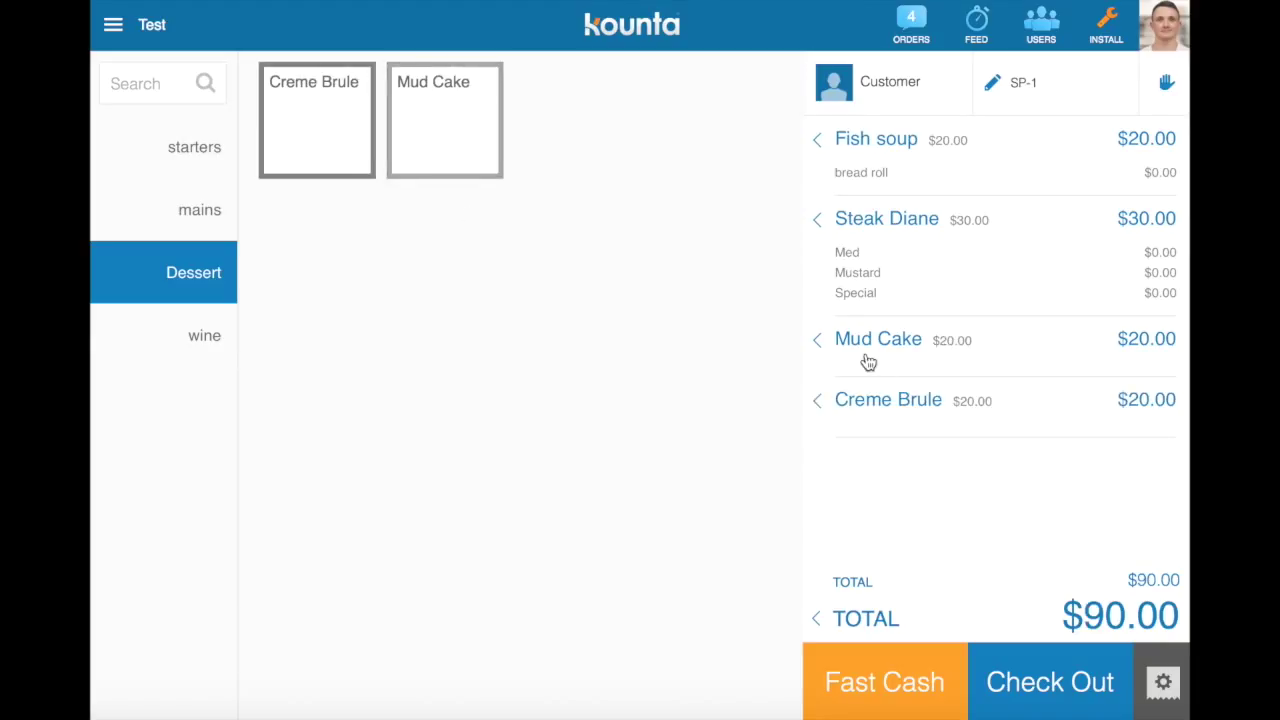
pyautogui.click(194, 337)
pyautogui.click(323, 114)
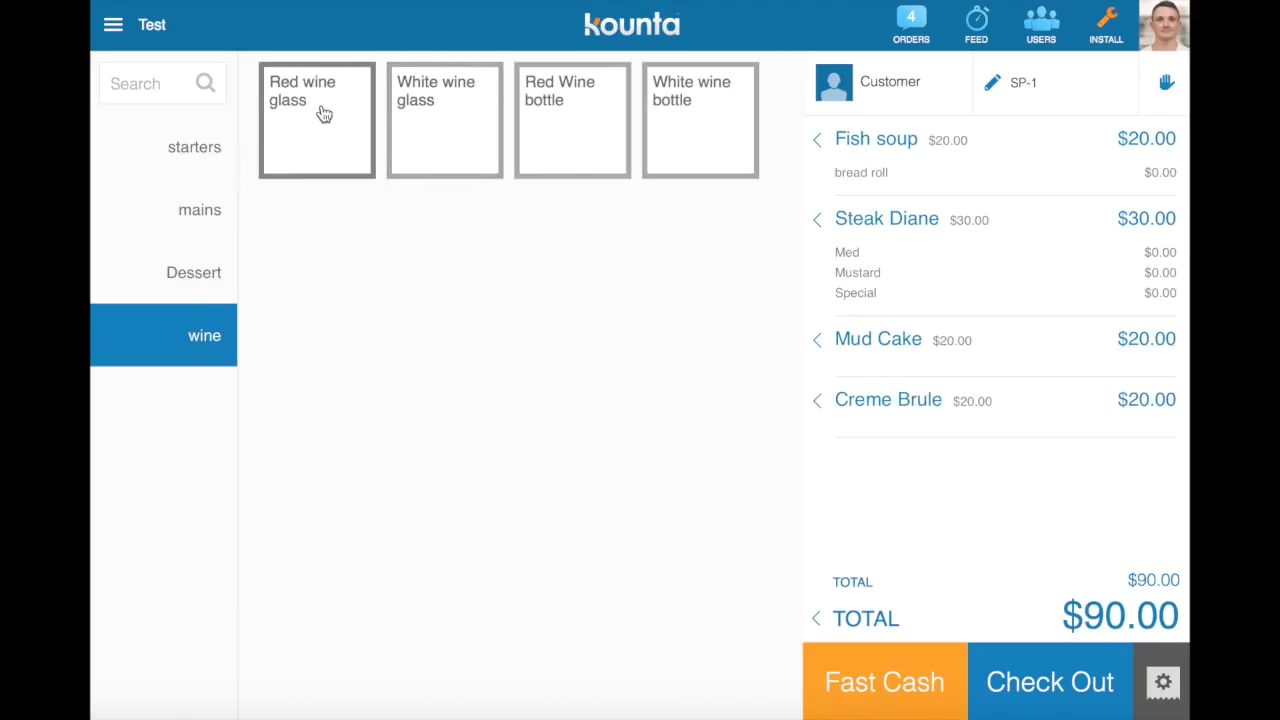
pyautogui.click(408, 113)
pyautogui.click(543, 115)
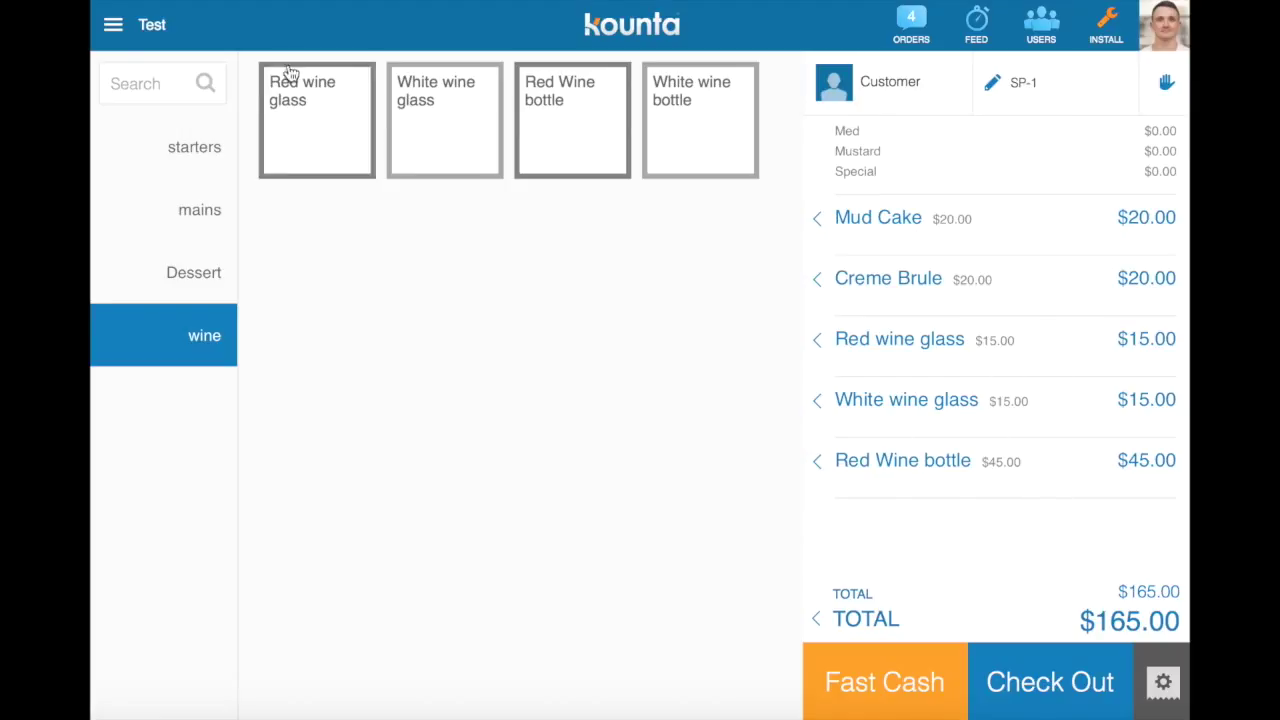
# - Leave the POS for the Back Office and look through the product list
pyautogui.click(113, 27)
pyautogui.click(175, 412)
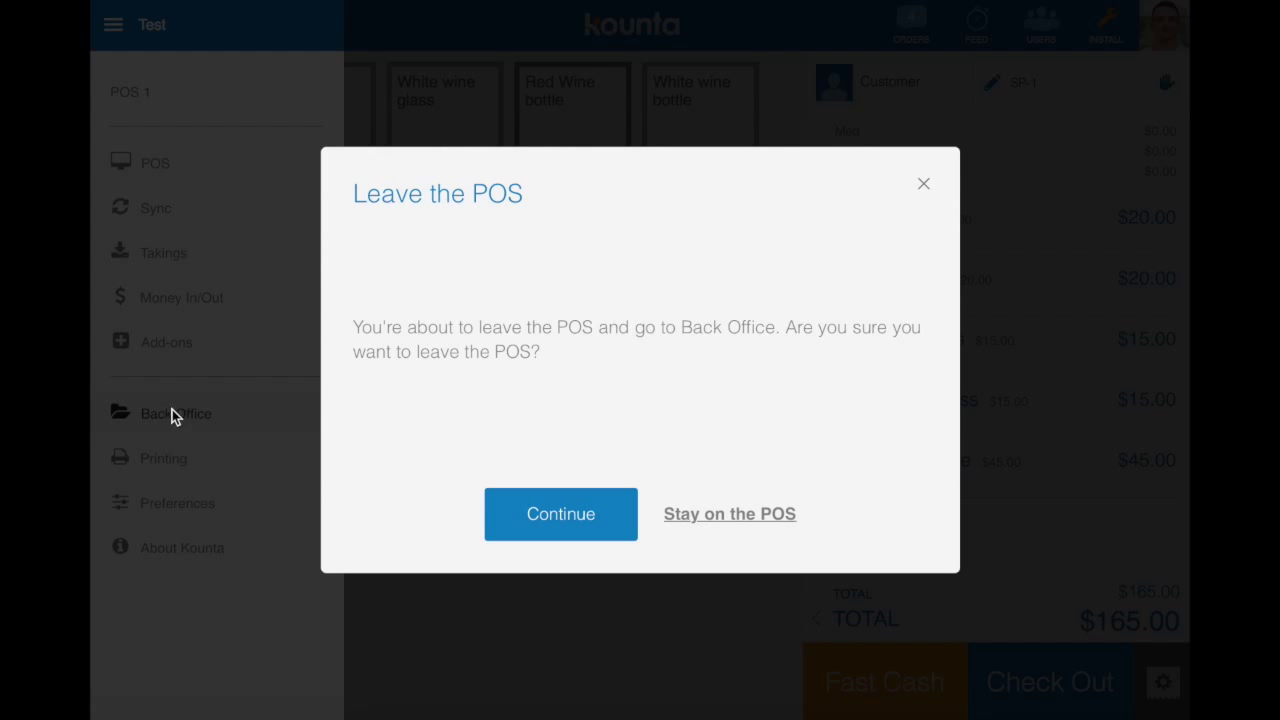
pyautogui.click(521, 522)
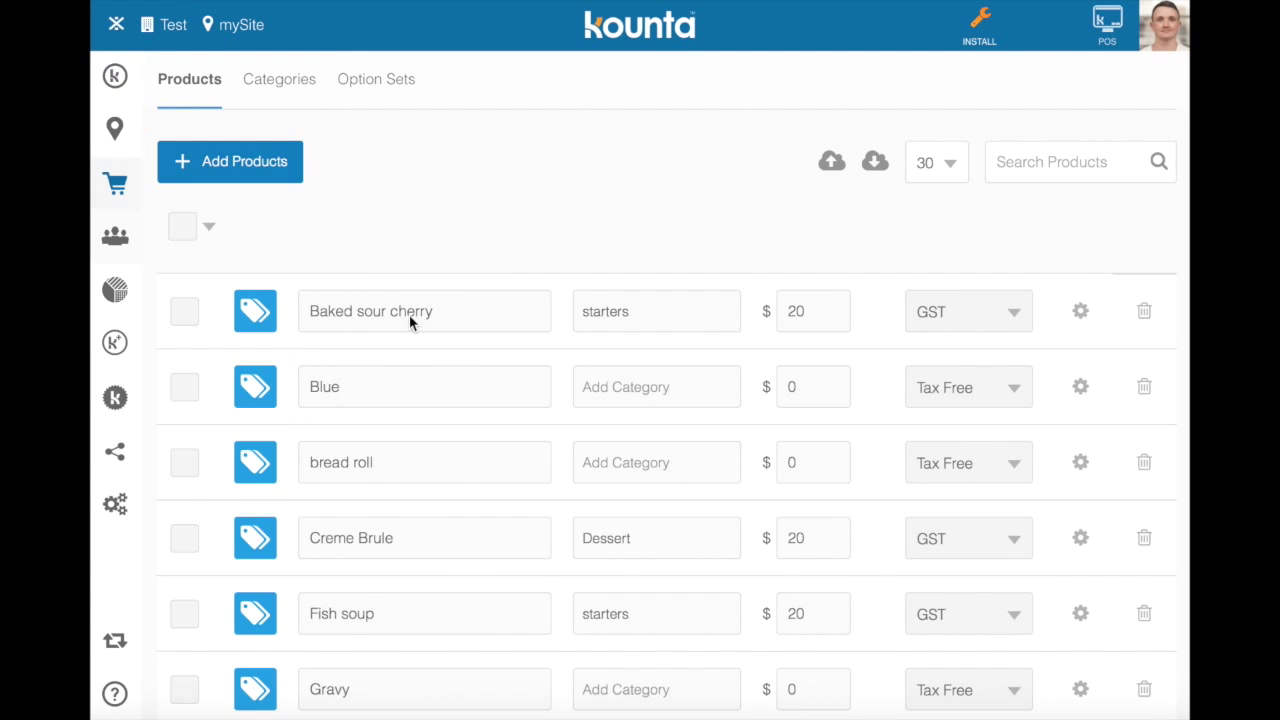
pyautogui.scroll(-15, 480, 466)
pyautogui.scroll(15, 482, 467)
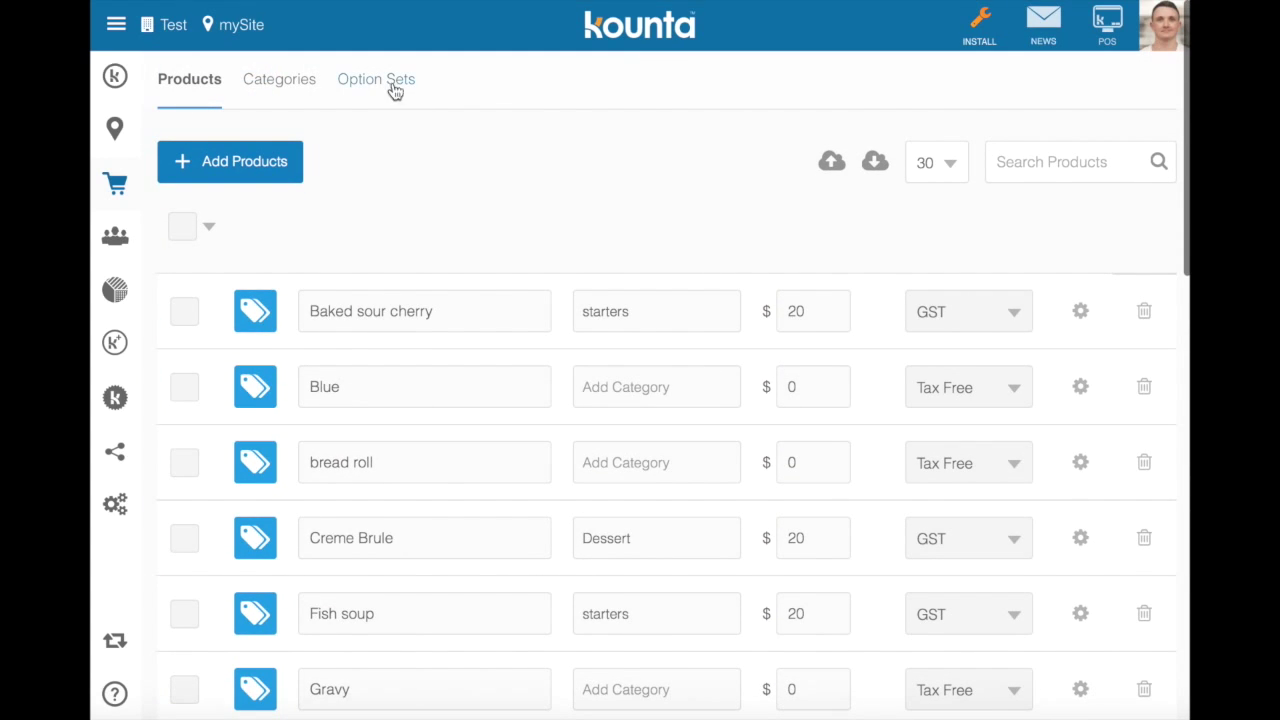
# - Examine the existing option sets, including the options inside Steak sauce and Steak temp option
pyautogui.click(382, 79)
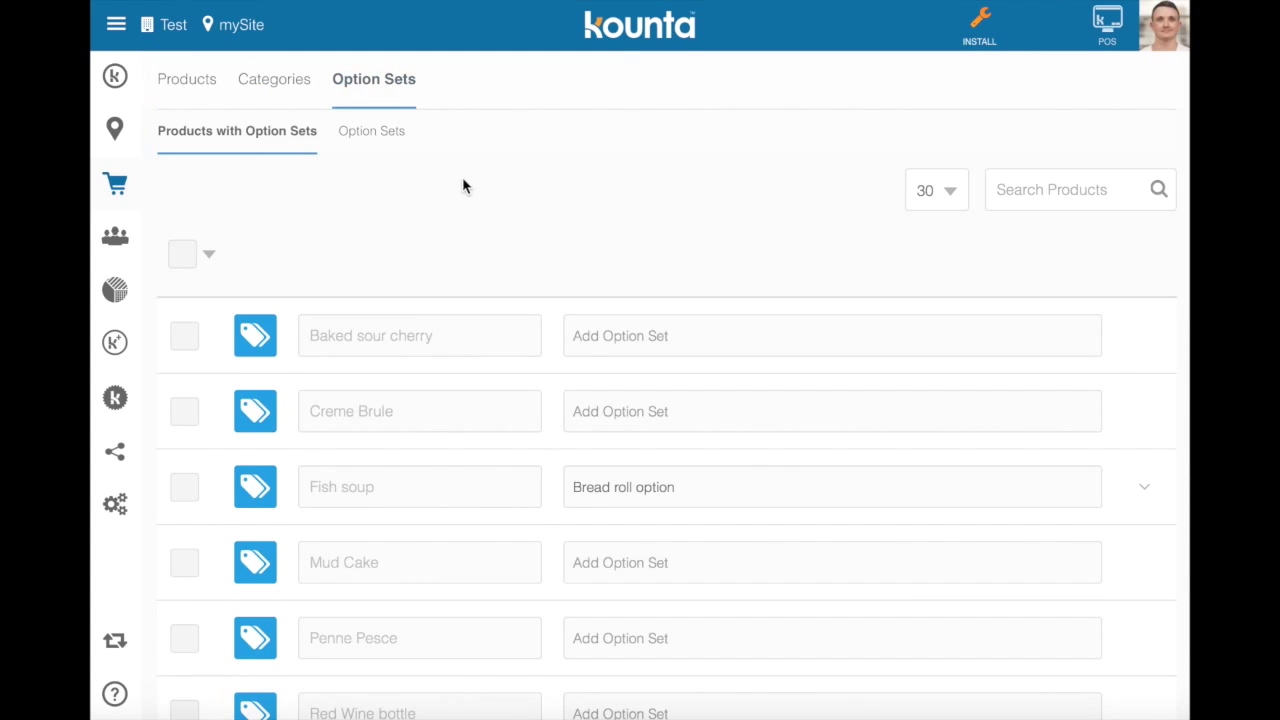
pyautogui.click(386, 119)
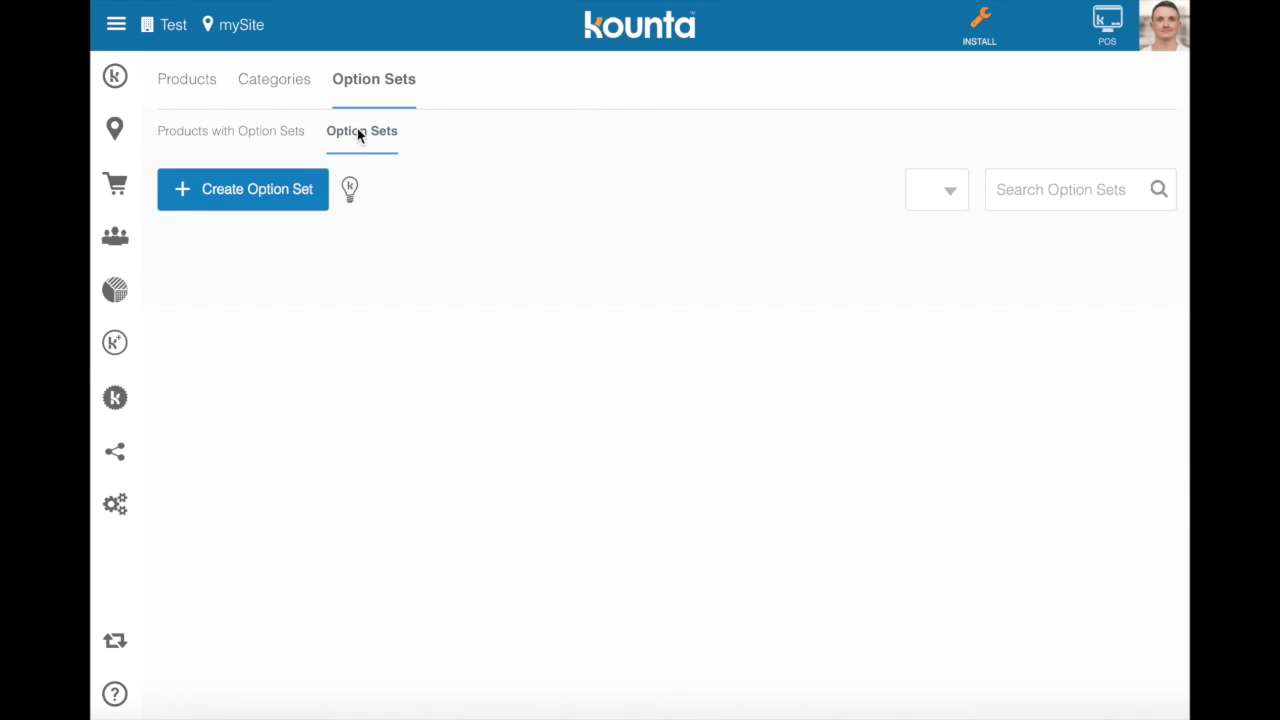
pyautogui.scroll(-2, 521, 229)
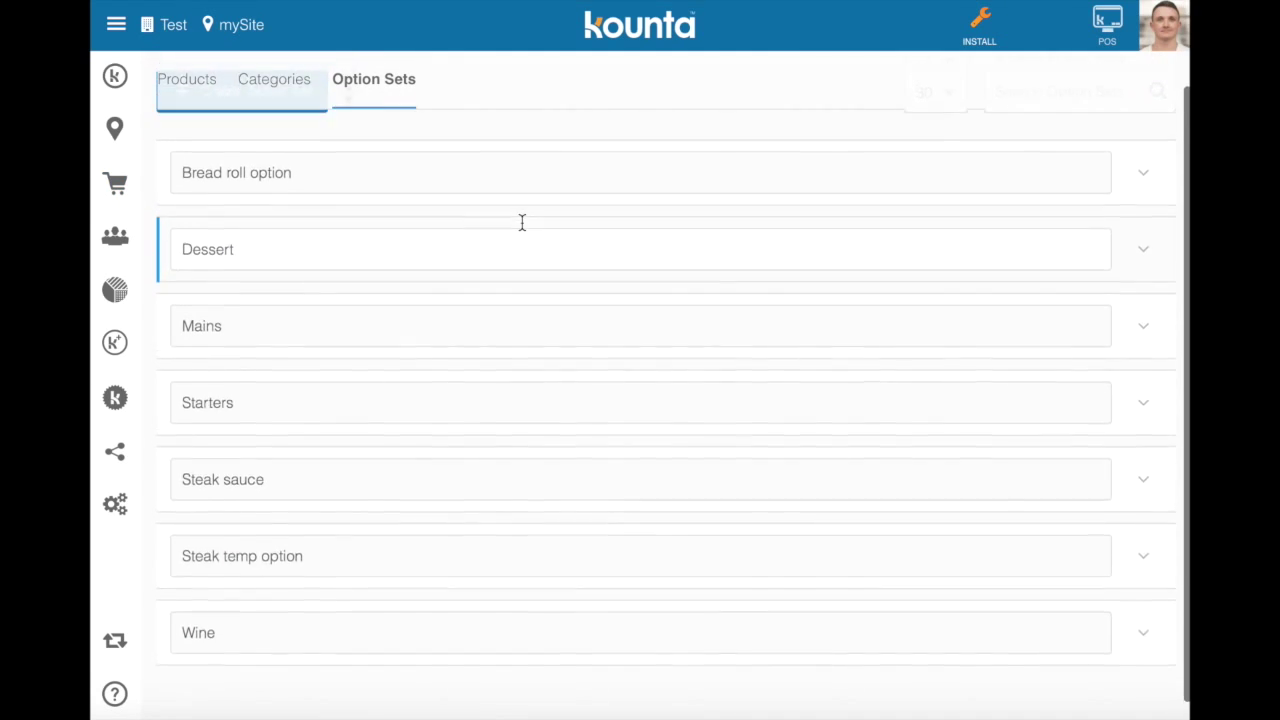
pyautogui.scroll(2, 515, 228)
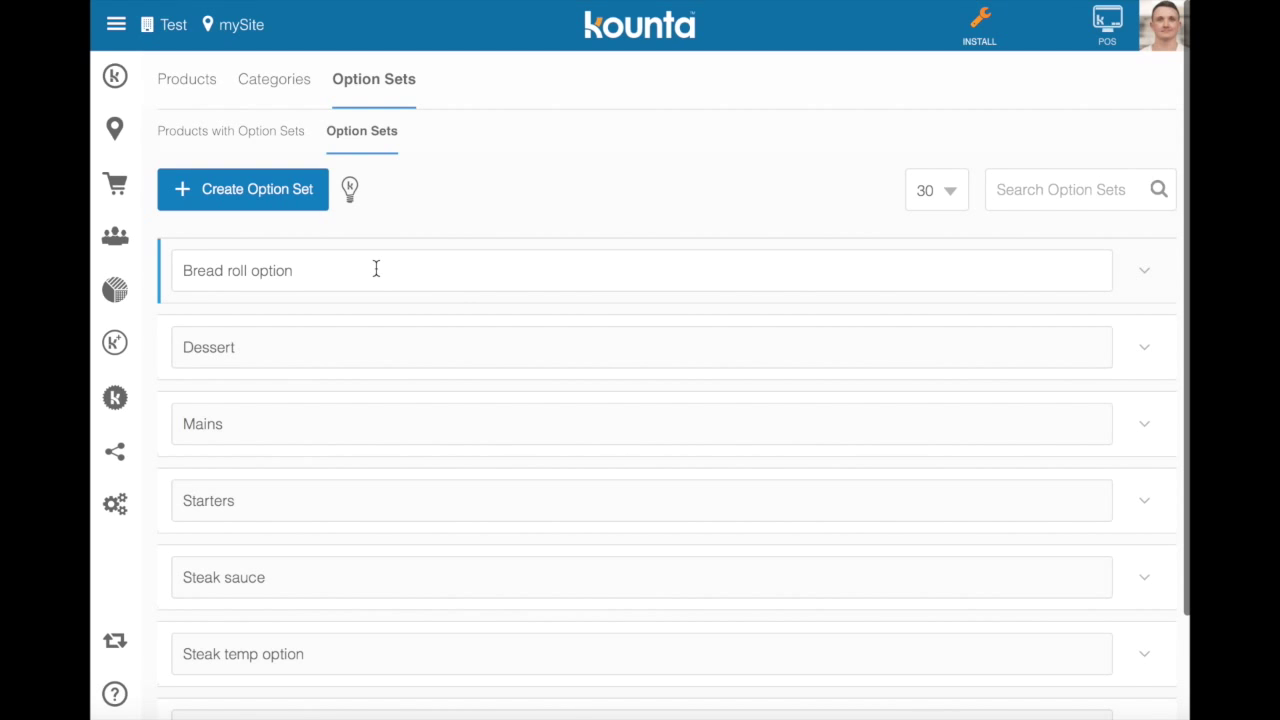
pyautogui.scroll(-1, 376, 268)
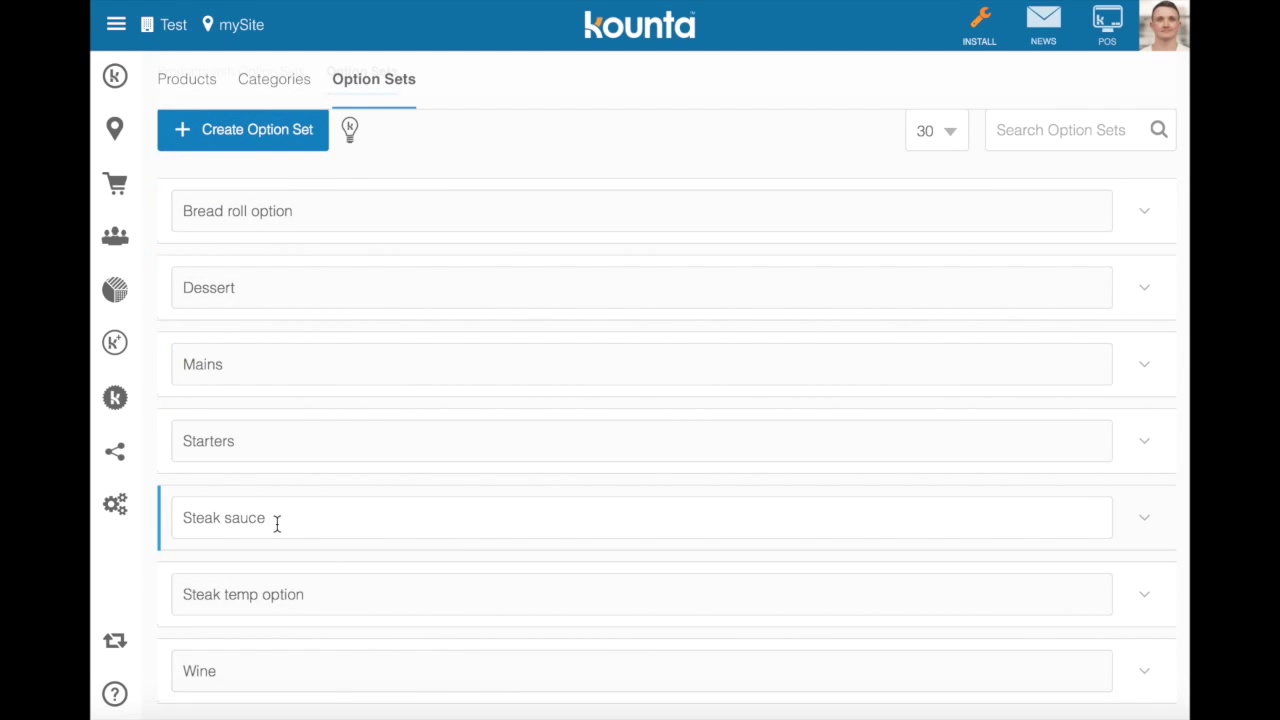
pyautogui.click(1138, 512)
pyautogui.scroll(-5, 343, 570)
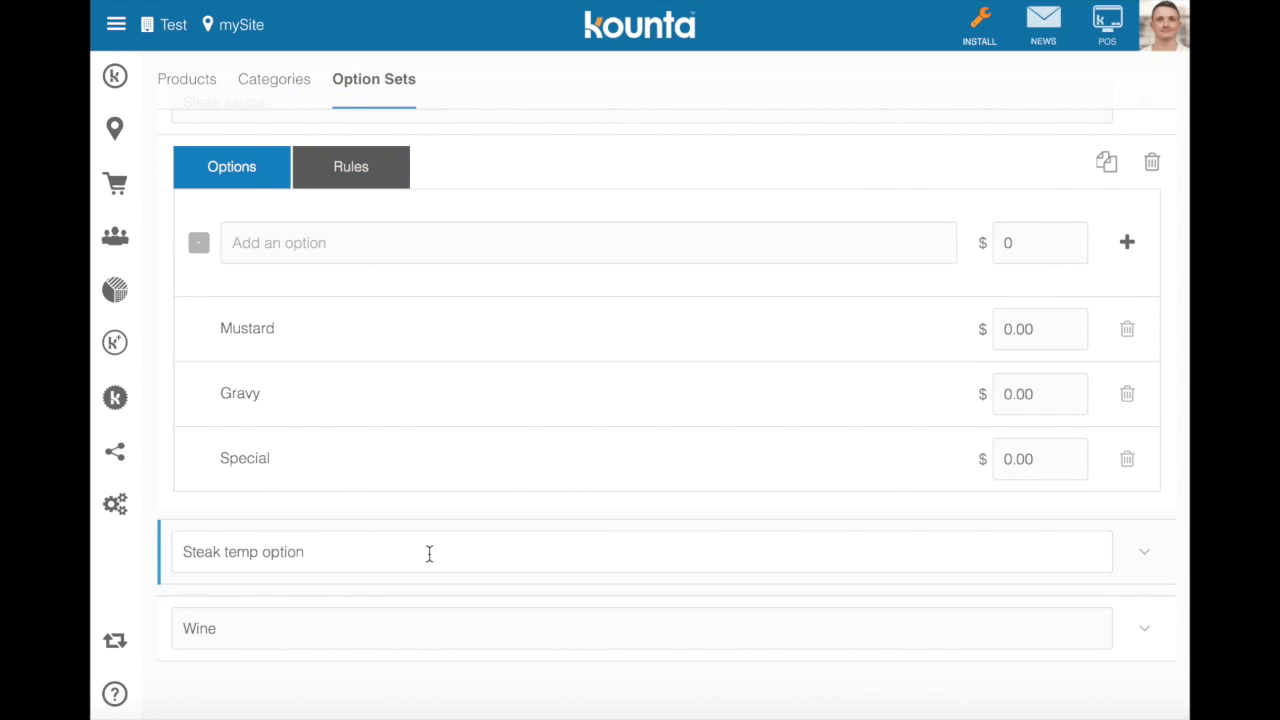
pyautogui.click(1138, 549)
pyautogui.scroll(-5, 649, 537)
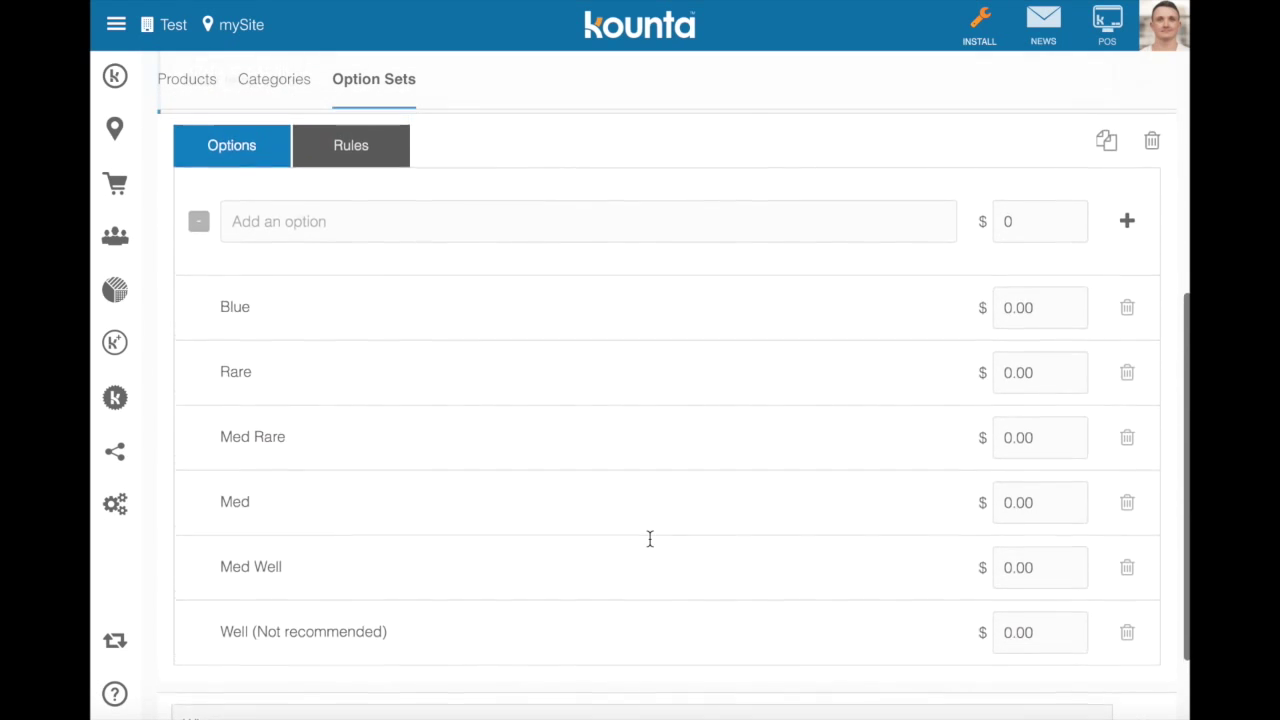
pyautogui.scroll(10, 649, 539)
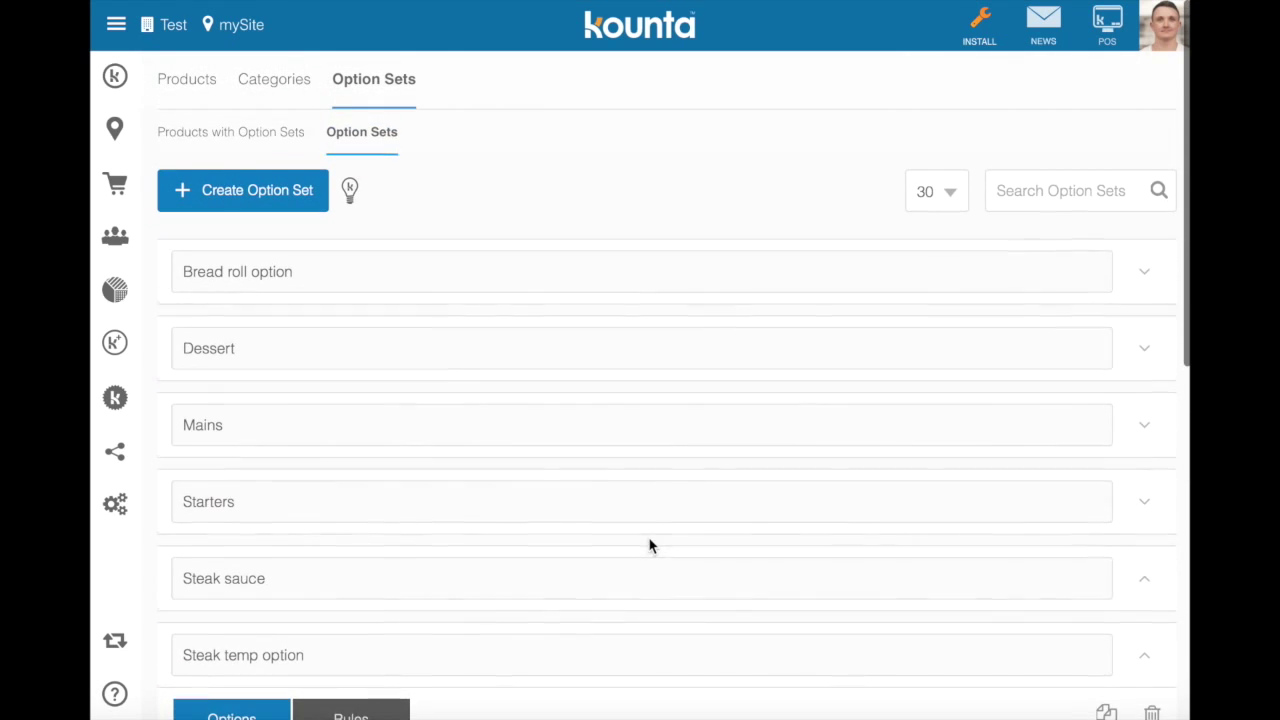
# - Add a product named "Set menu 1" in the set menus category with a price of $120 and GST
pyautogui.click(116, 24)
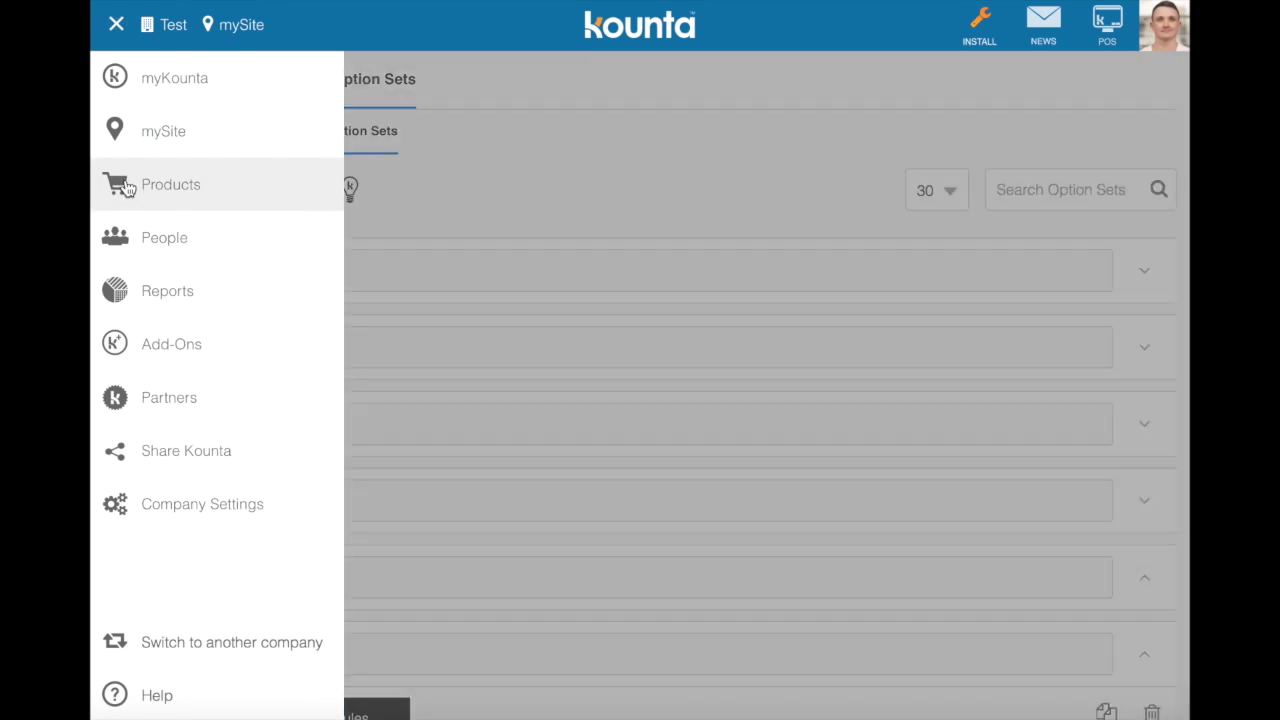
pyautogui.click(126, 190)
pyautogui.click(283, 177)
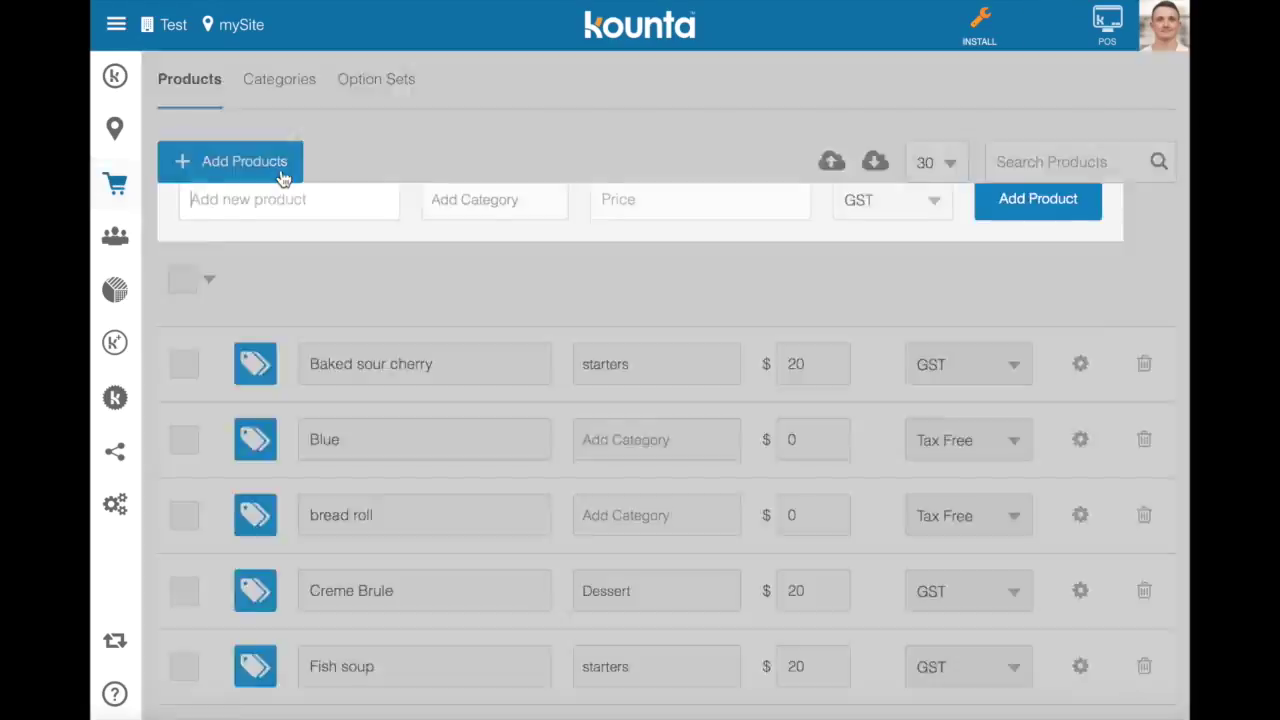
pyautogui.write('Set menu 1')
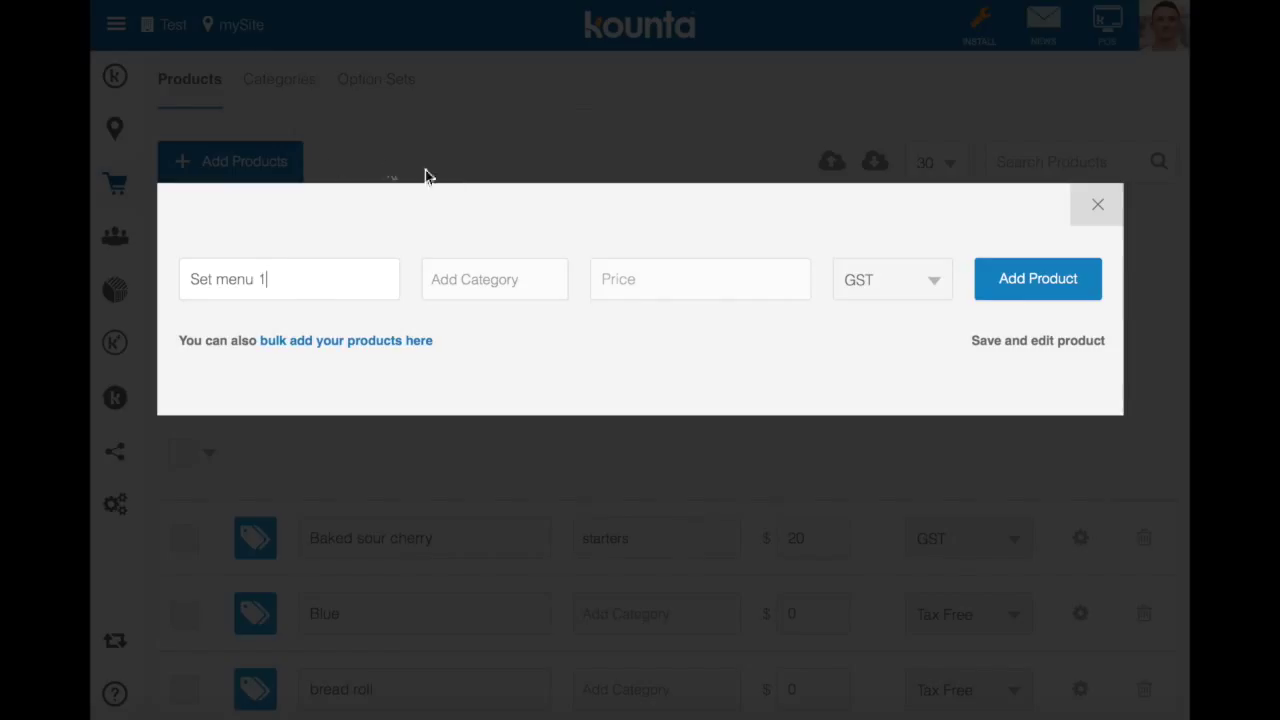
pyautogui.click(494, 271)
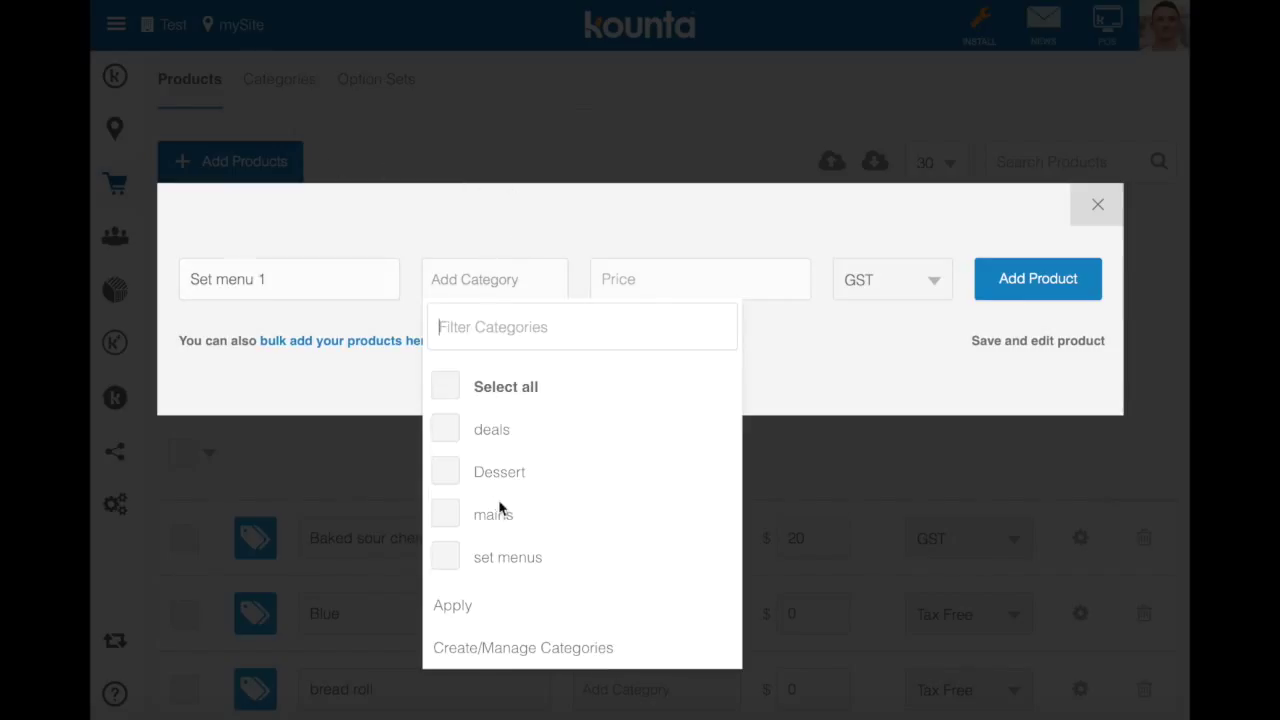
pyautogui.click(446, 557)
pyautogui.click(637, 281)
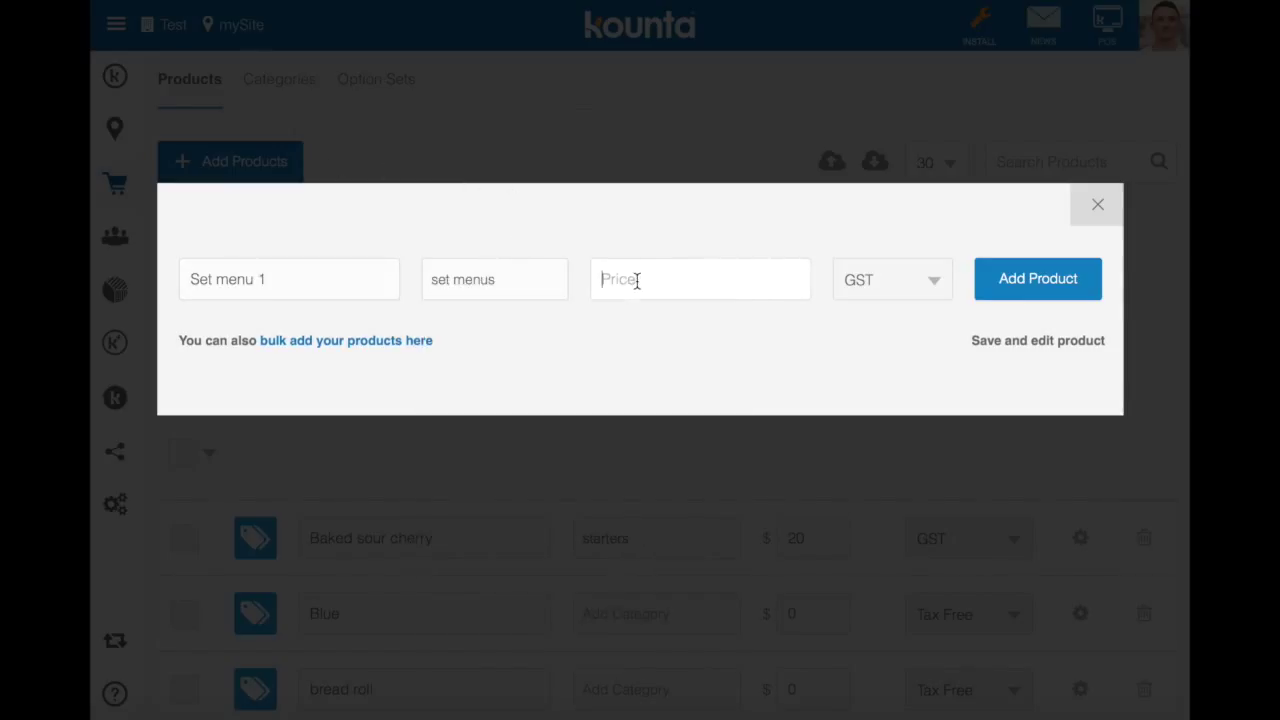
pyautogui.write('120')
pyautogui.click(1066, 289)
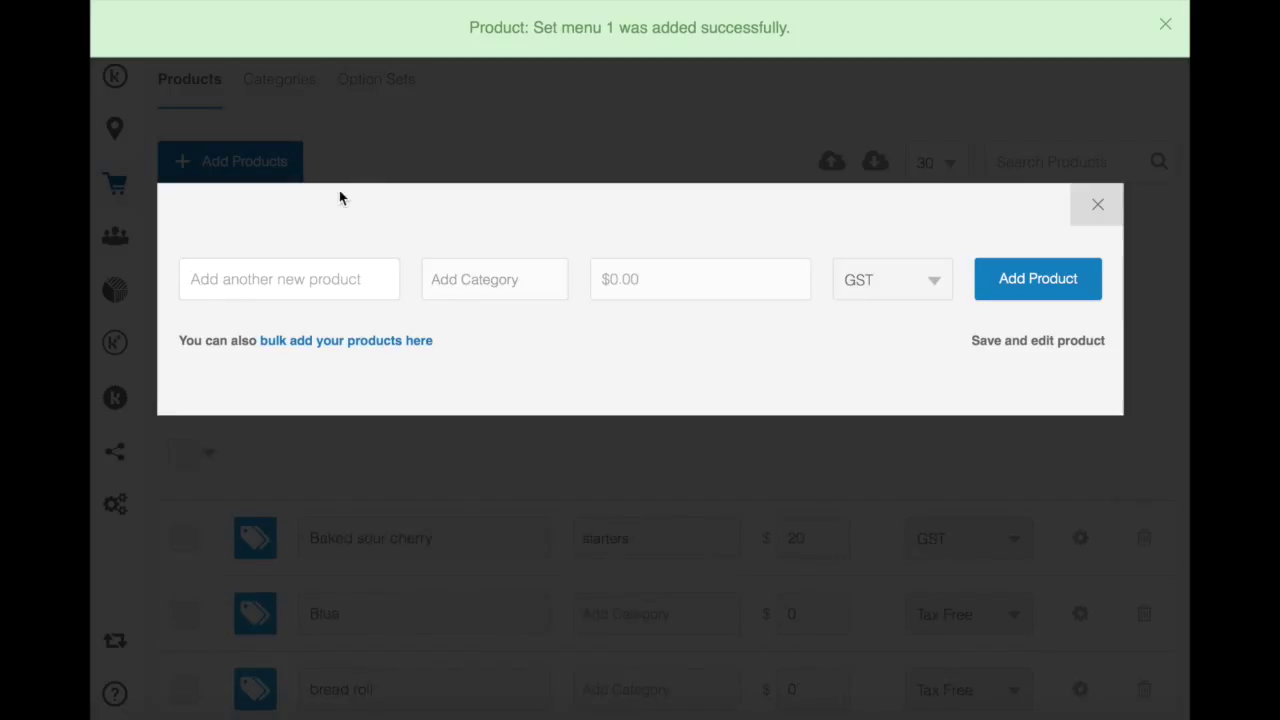
pyautogui.click(1097, 204)
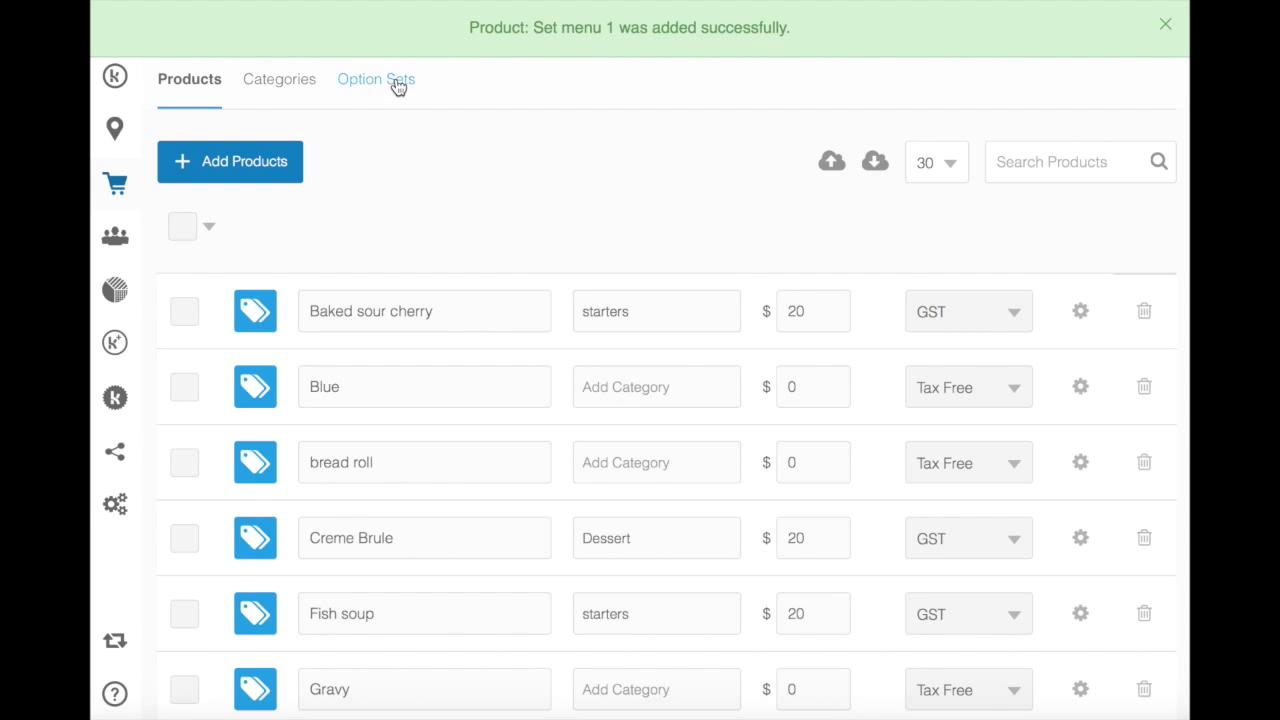
# - Filter the list of products with option sets by "set"
pyautogui.click(395, 80)
pyautogui.scroll(-5, 557, 283)
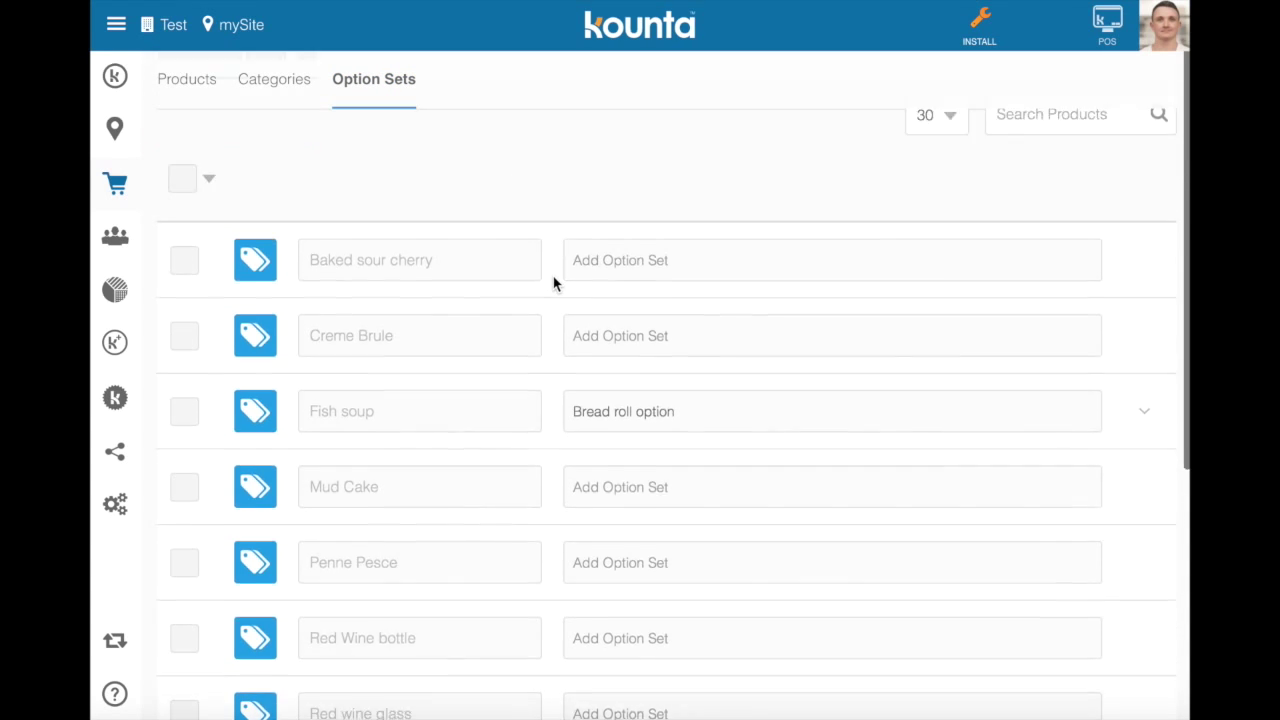
pyautogui.scroll(5, 553, 283)
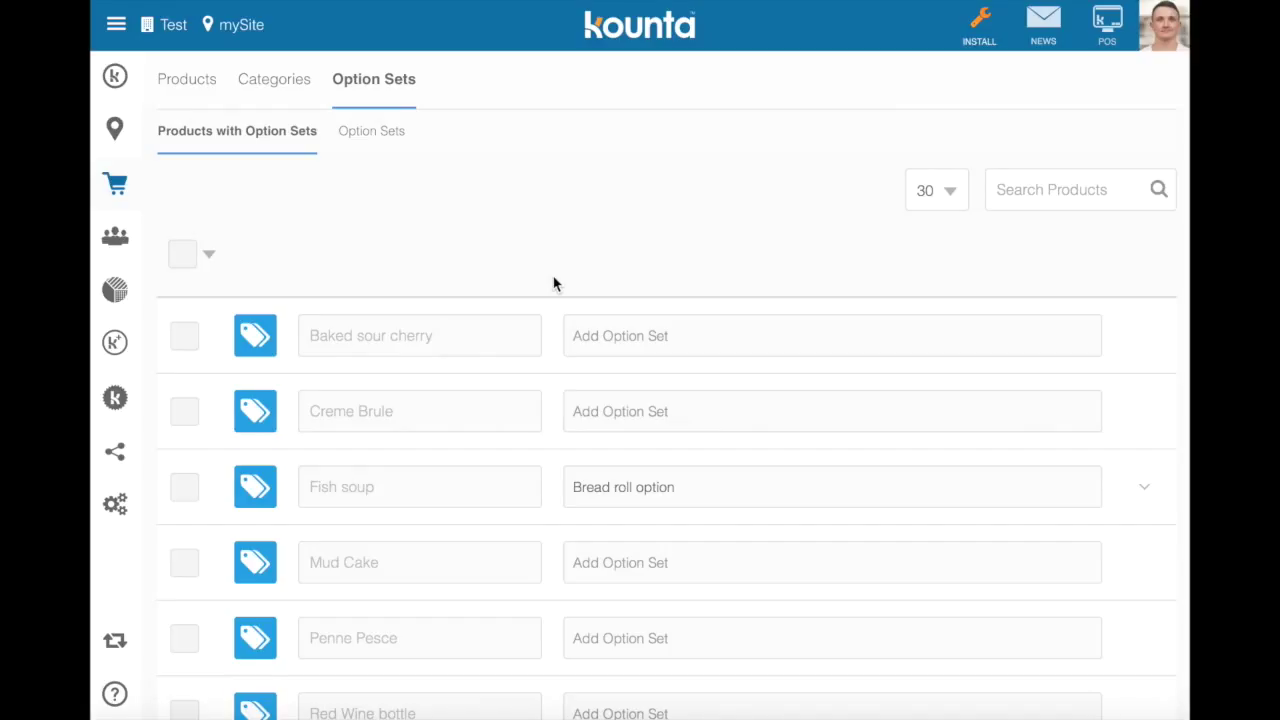
pyautogui.click(1023, 191)
pyautogui.write('s')
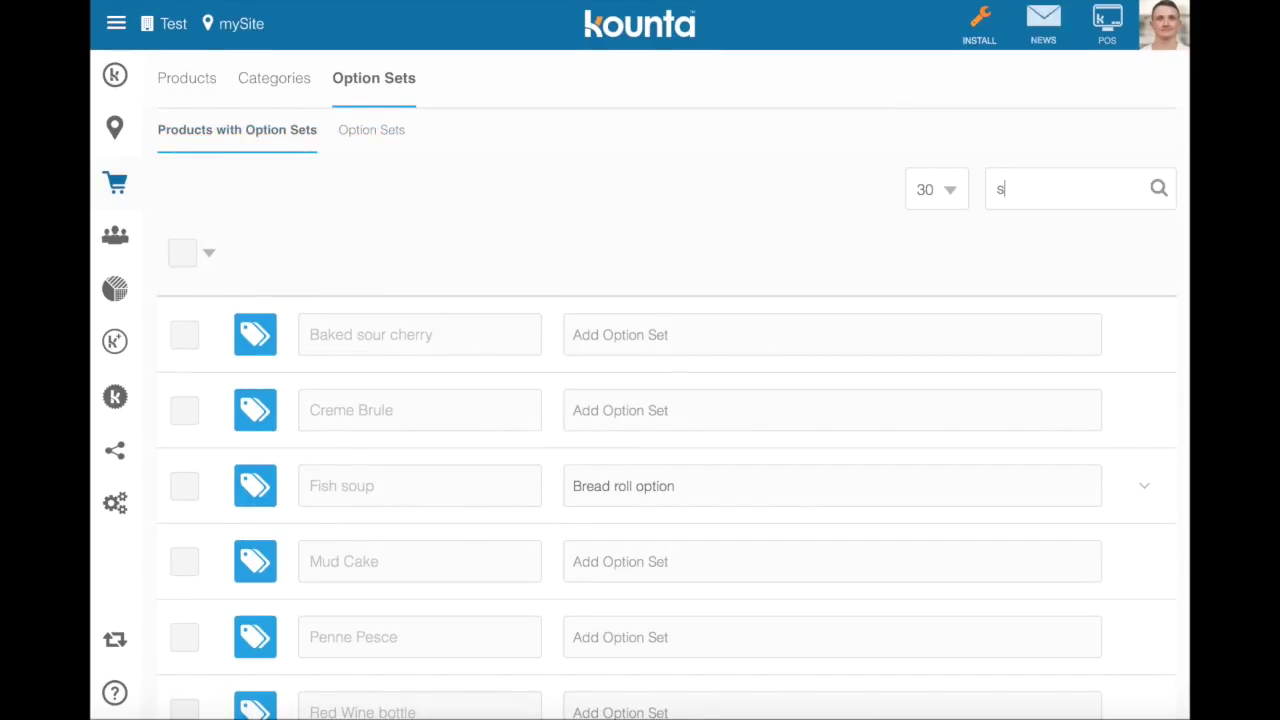
pyautogui.write('et')
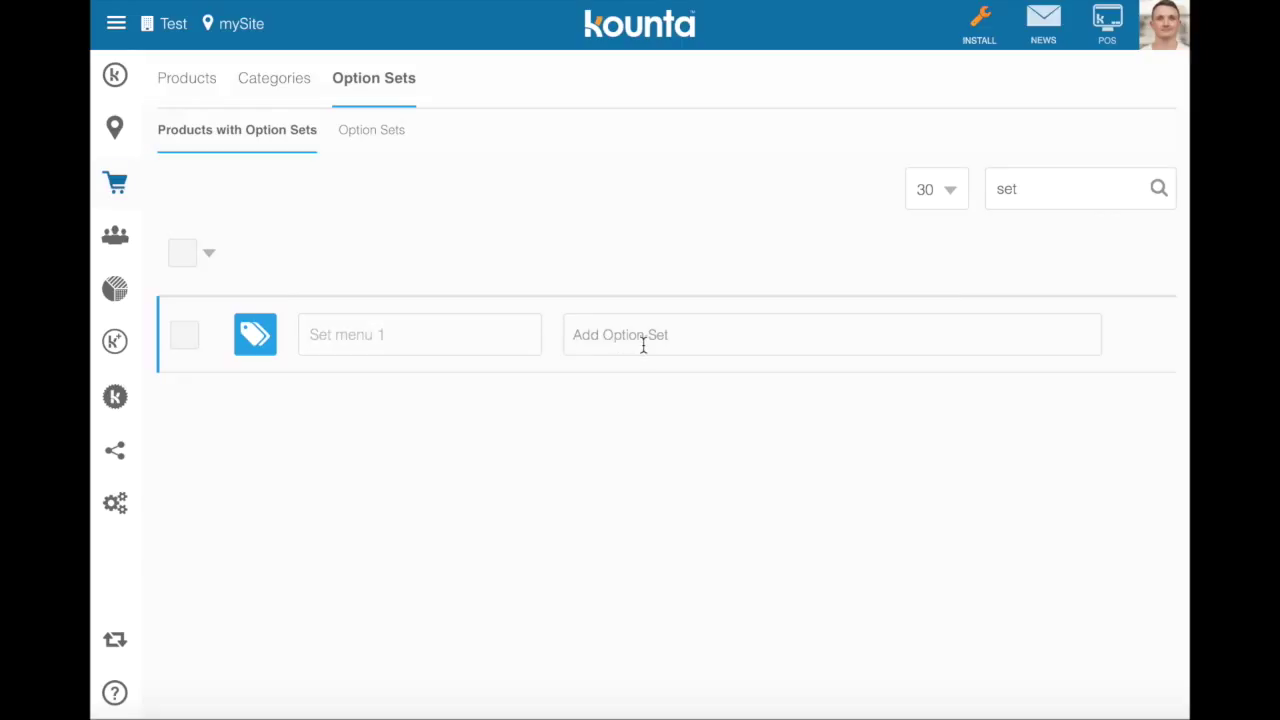
# - Assign the Starters, Mains, Dessert and Wine option sets to the Set menu 1 product
pyautogui.click(643, 345)
pyautogui.scroll(-1, 643, 345)
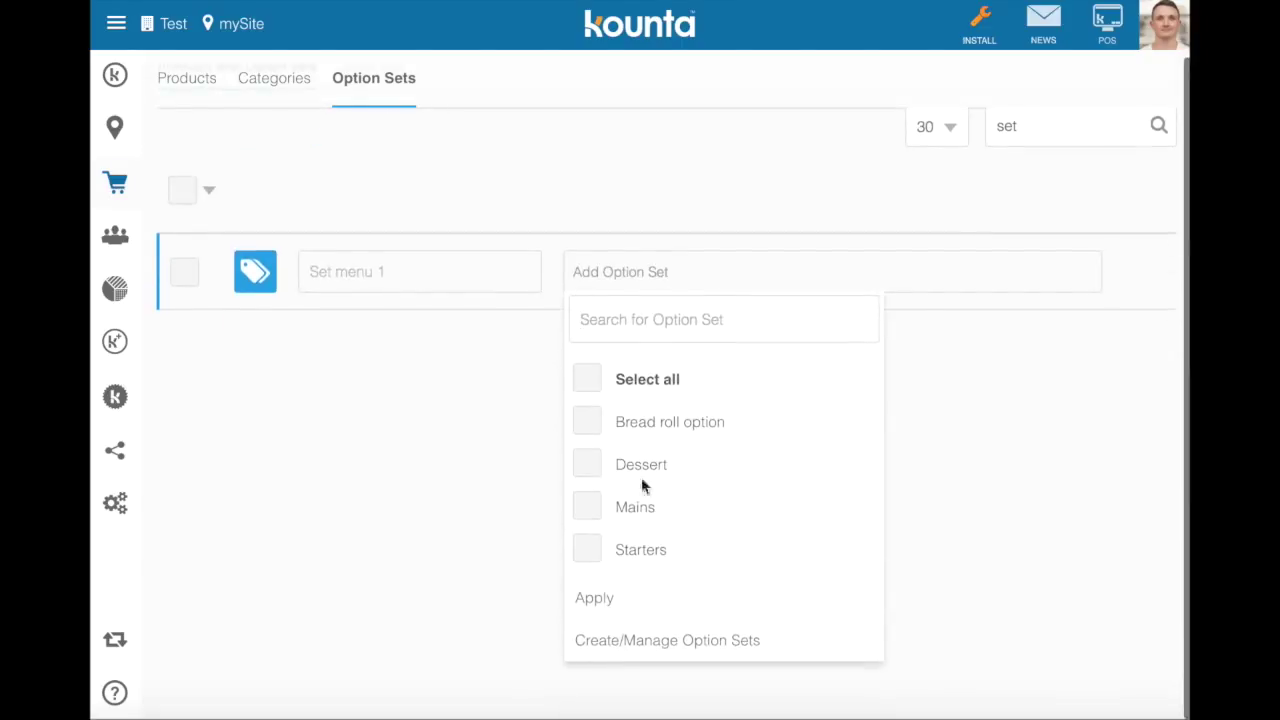
pyautogui.click(588, 550)
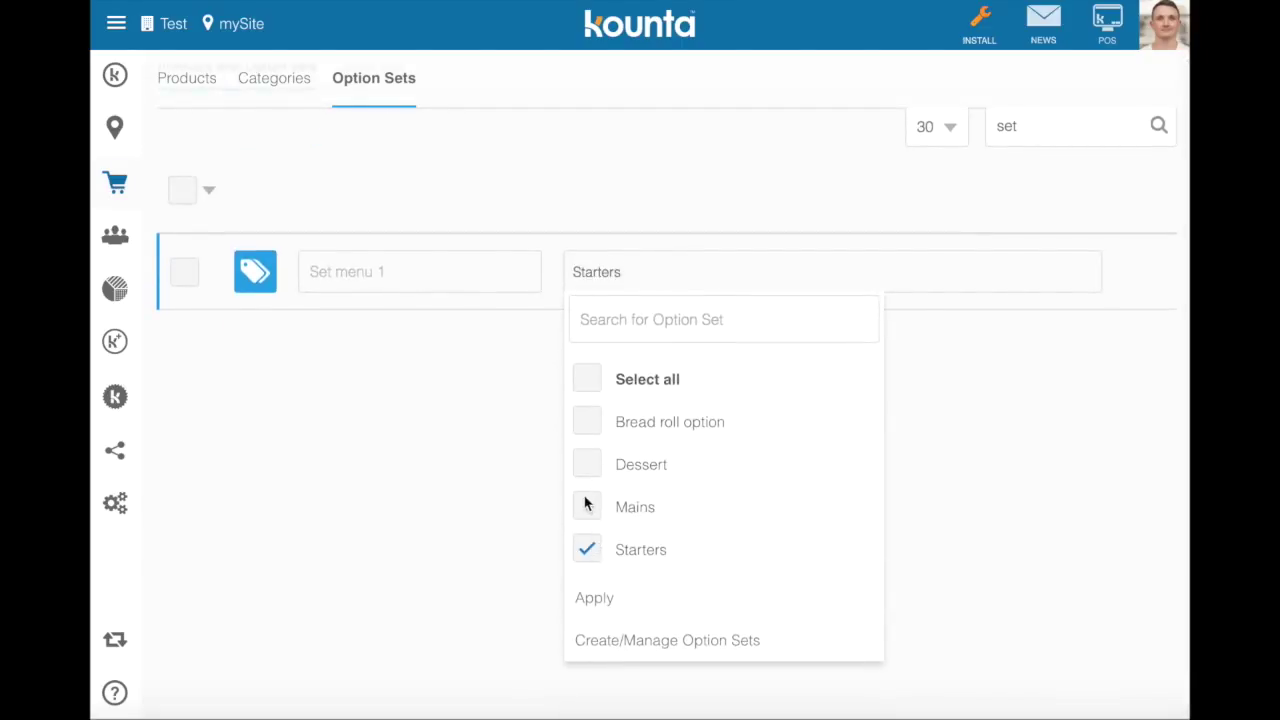
pyautogui.click(587, 505)
pyautogui.click(587, 464)
pyautogui.scroll(-2, 587, 500)
pyautogui.click(586, 550)
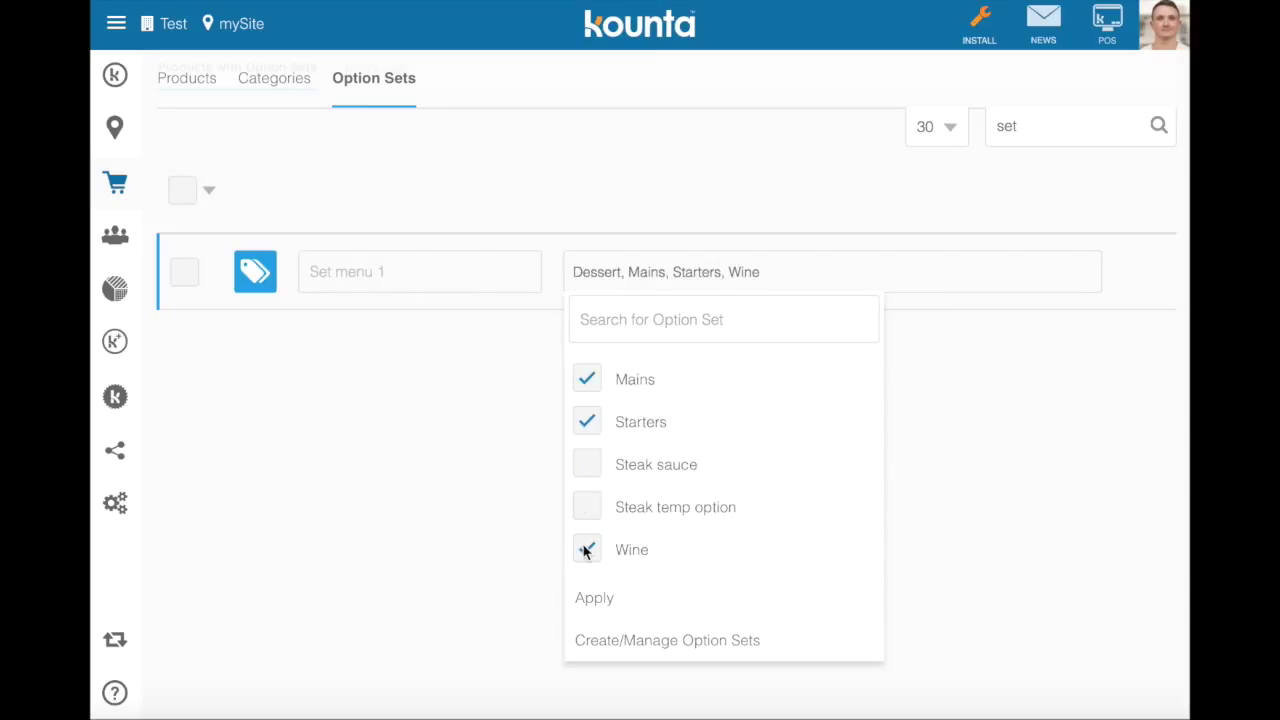
pyautogui.click(1143, 277)
# - Reorder Set menu 1's option sets to Starters, Mains, Wine, Dessert, and collapse the product's list
pyautogui.click(1141, 280)
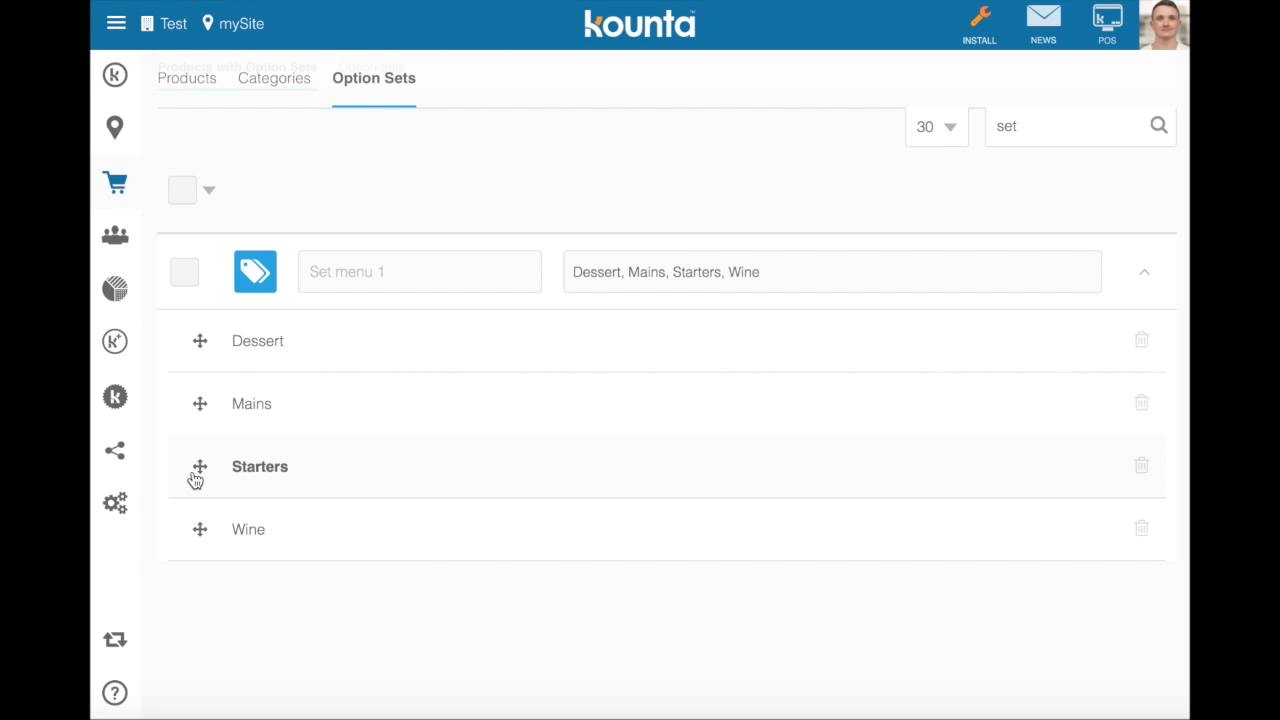
pyautogui.moveTo(196, 480); pyautogui.dragTo(200, 342)
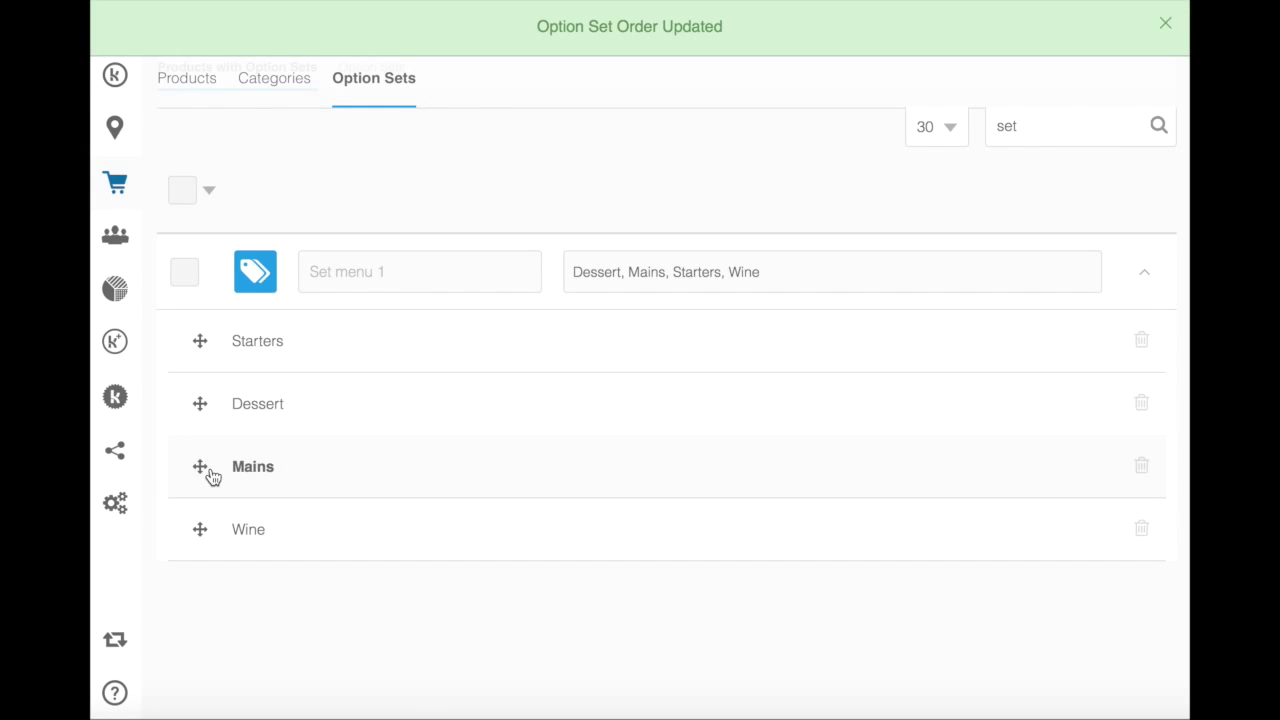
pyautogui.moveTo(212, 477); pyautogui.dragTo(214, 404)
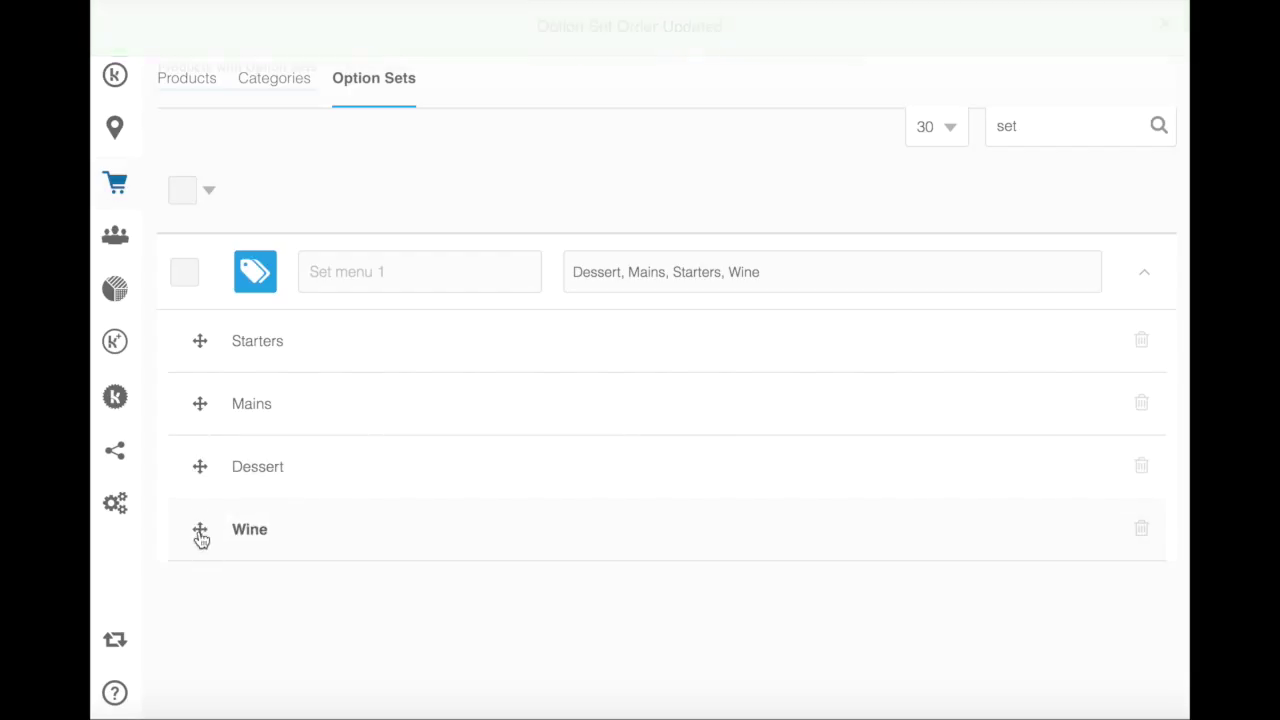
pyautogui.moveTo(201, 538); pyautogui.dragTo(197, 479)
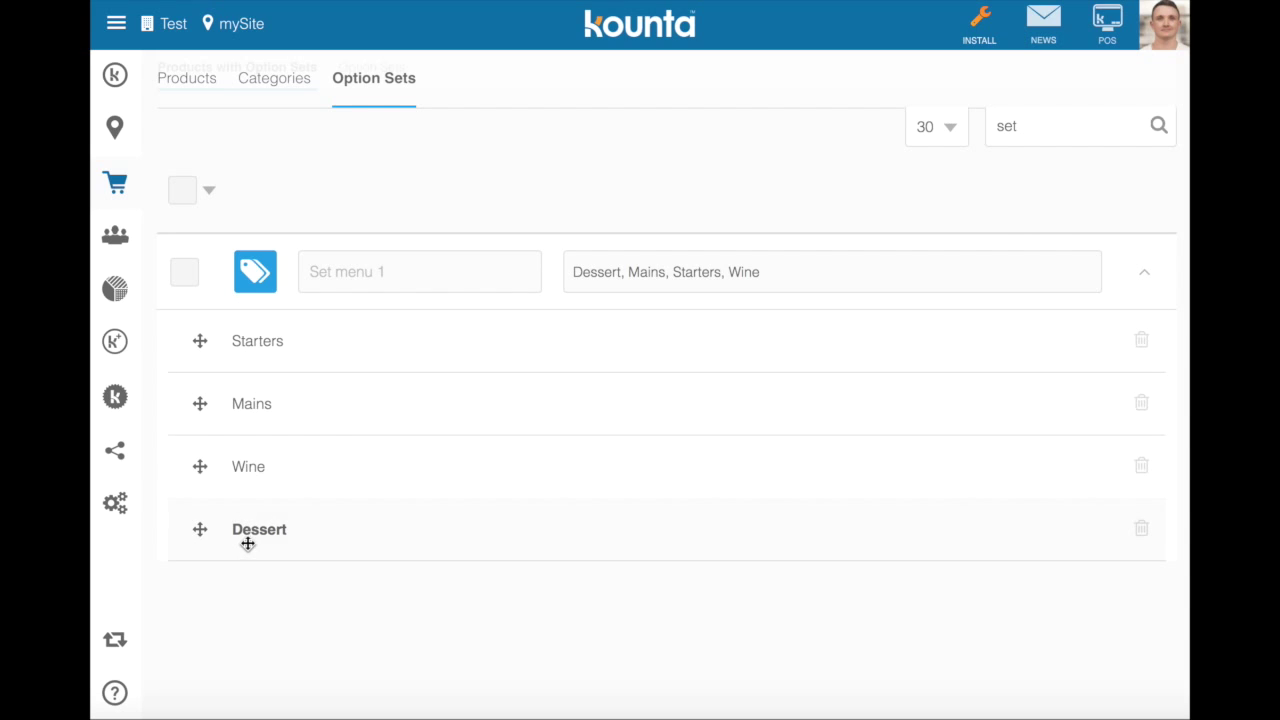
pyautogui.click(1146, 276)
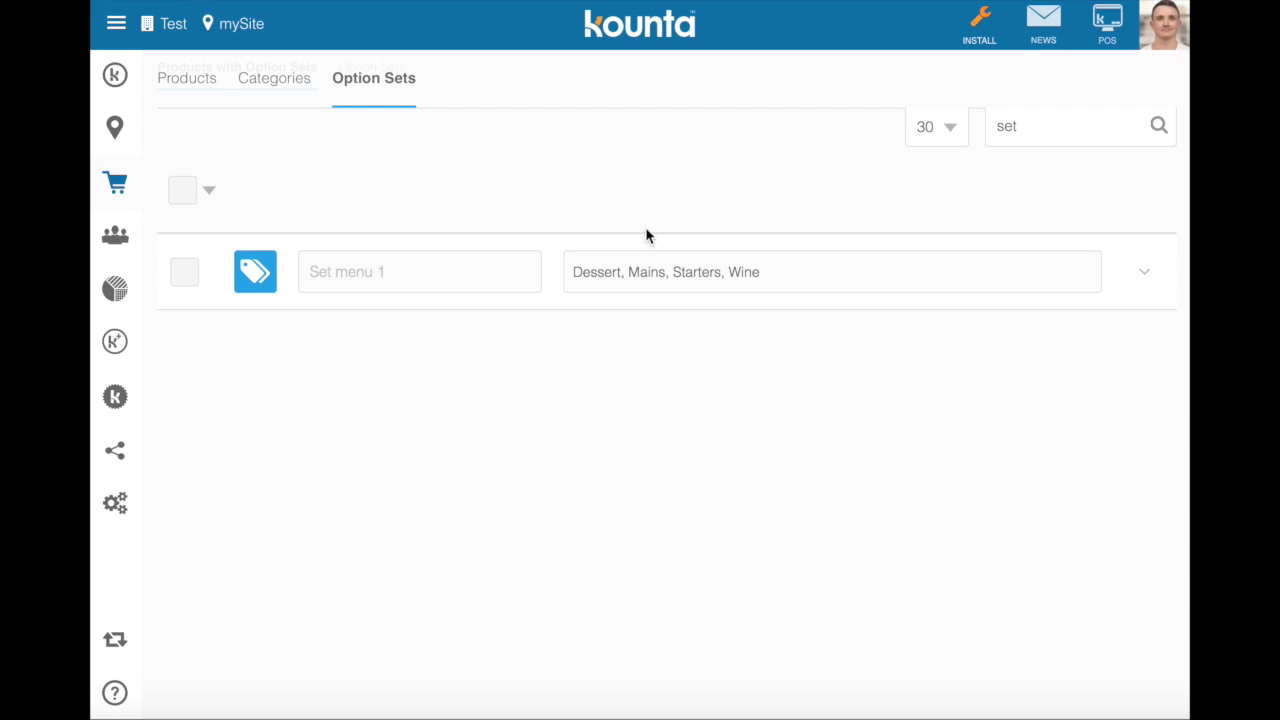
# - Examine the options and their prices inside the Dessert and Mains option sets
pyautogui.moveTo(352, 92)
pyautogui.click(365, 132)
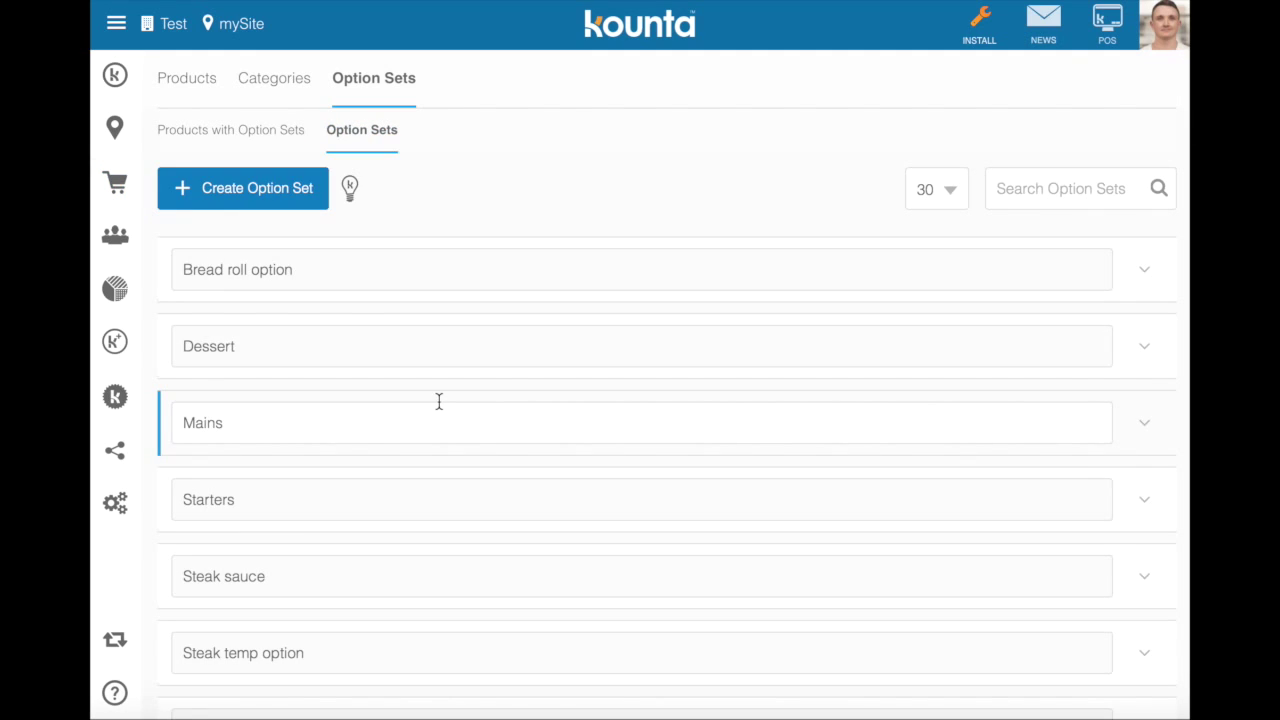
pyautogui.click(1146, 348)
pyautogui.scroll(-2, 575, 450)
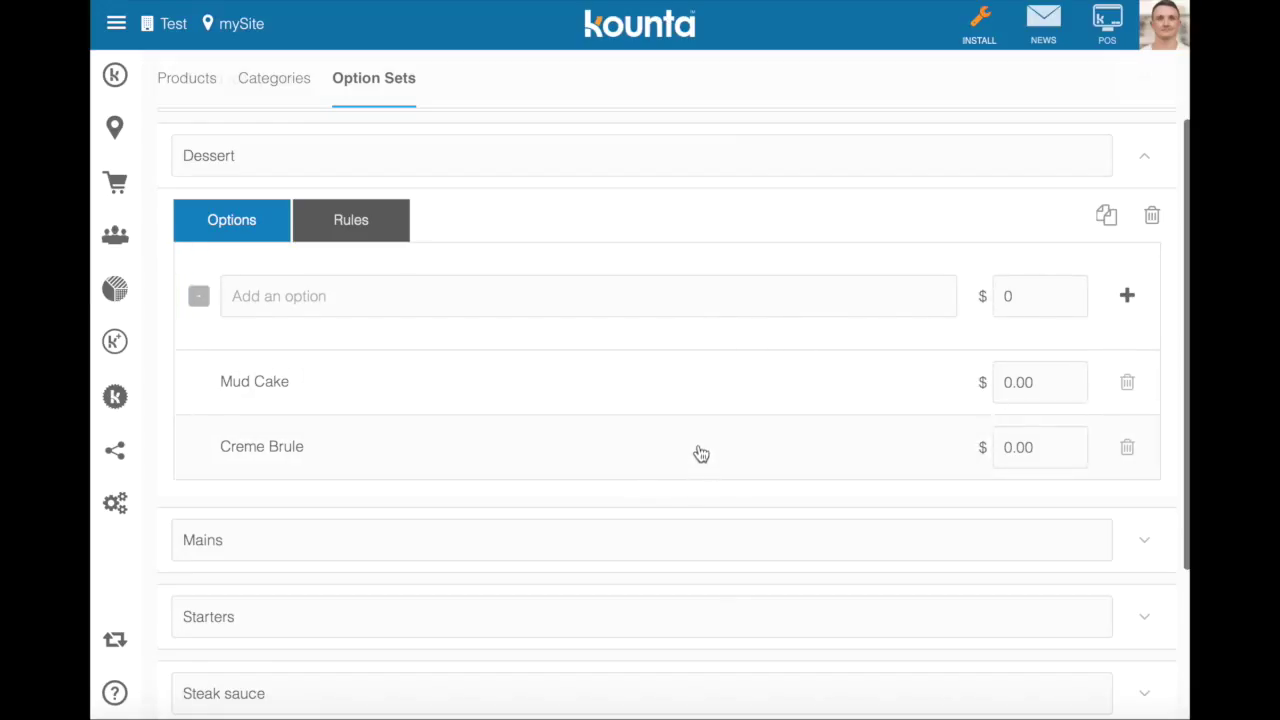
pyautogui.click(1147, 164)
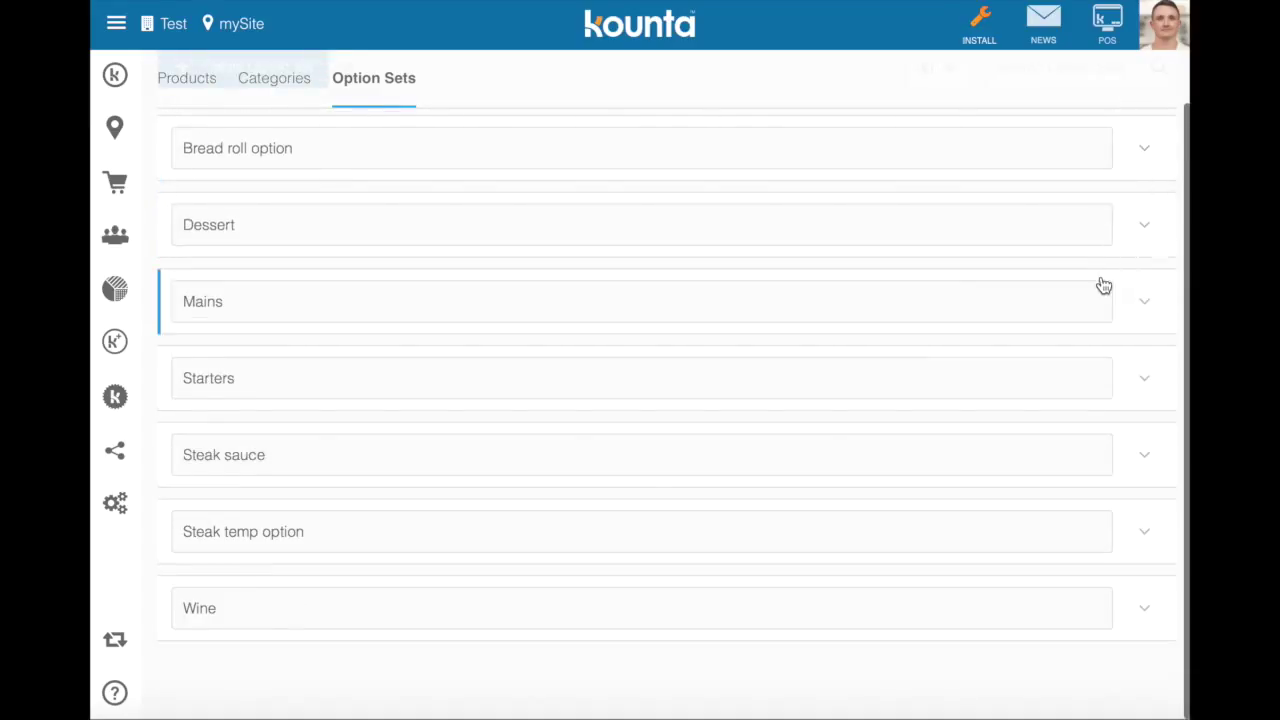
pyautogui.click(1142, 301)
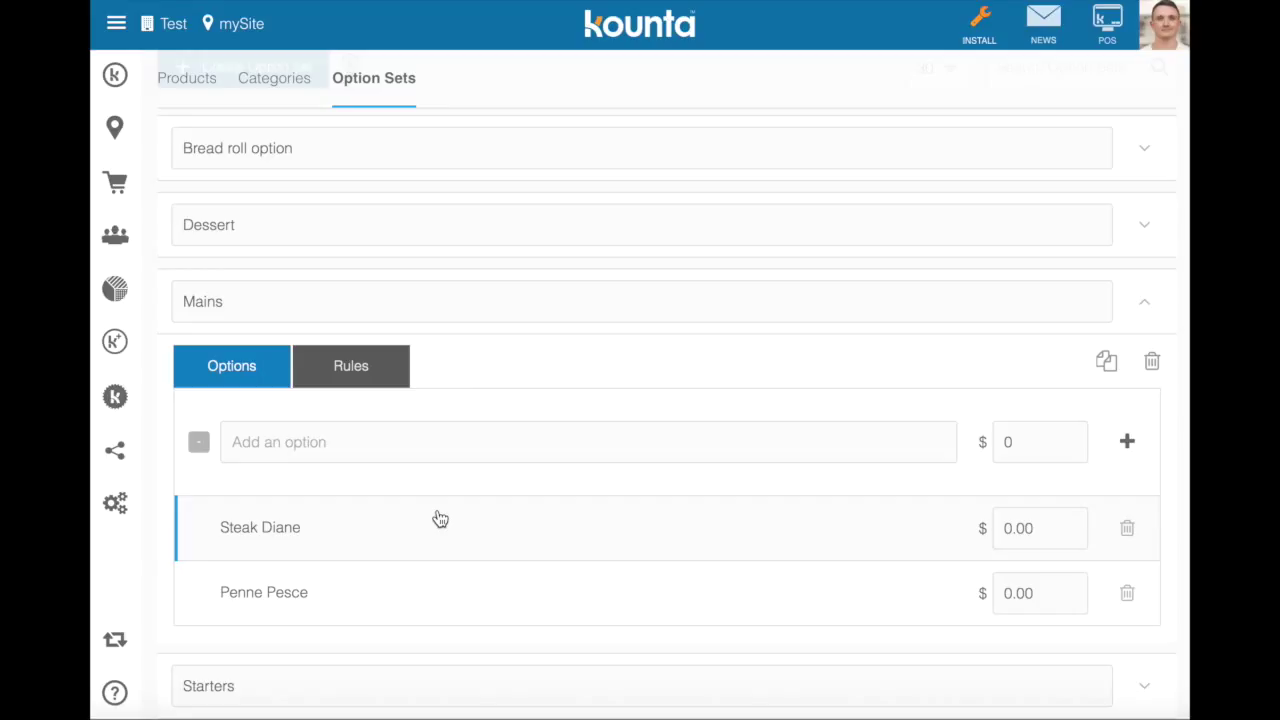
pyautogui.scroll(-1, 440, 518)
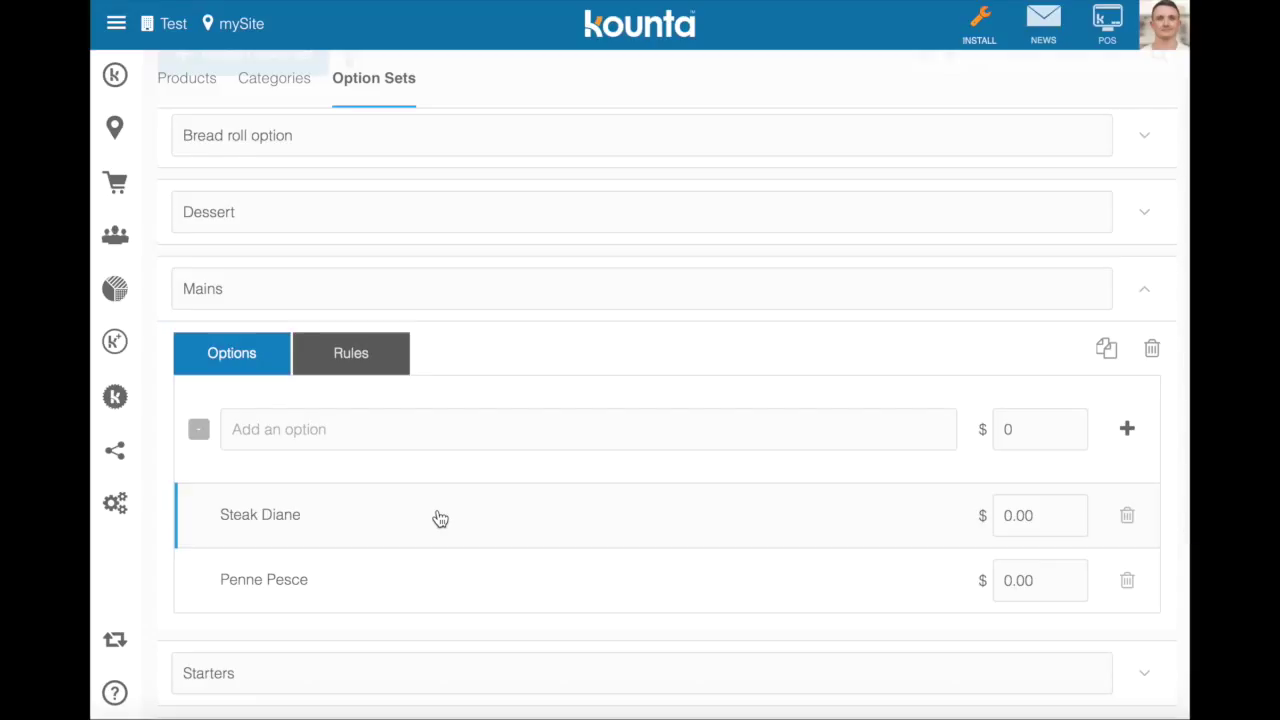
pyautogui.click(1157, 306)
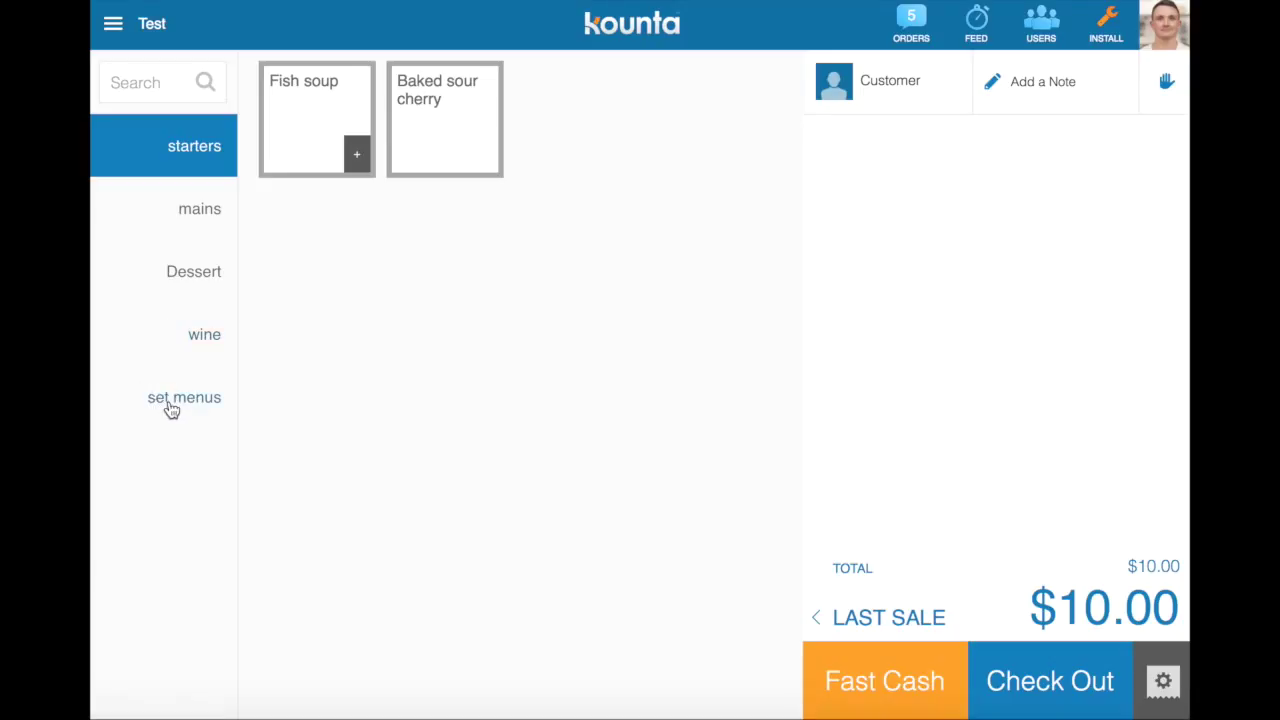
# - In the POS, add Set menu 1 from the set menus category with Fish soup and a bread roll as the starter
pyautogui.click(172, 405)
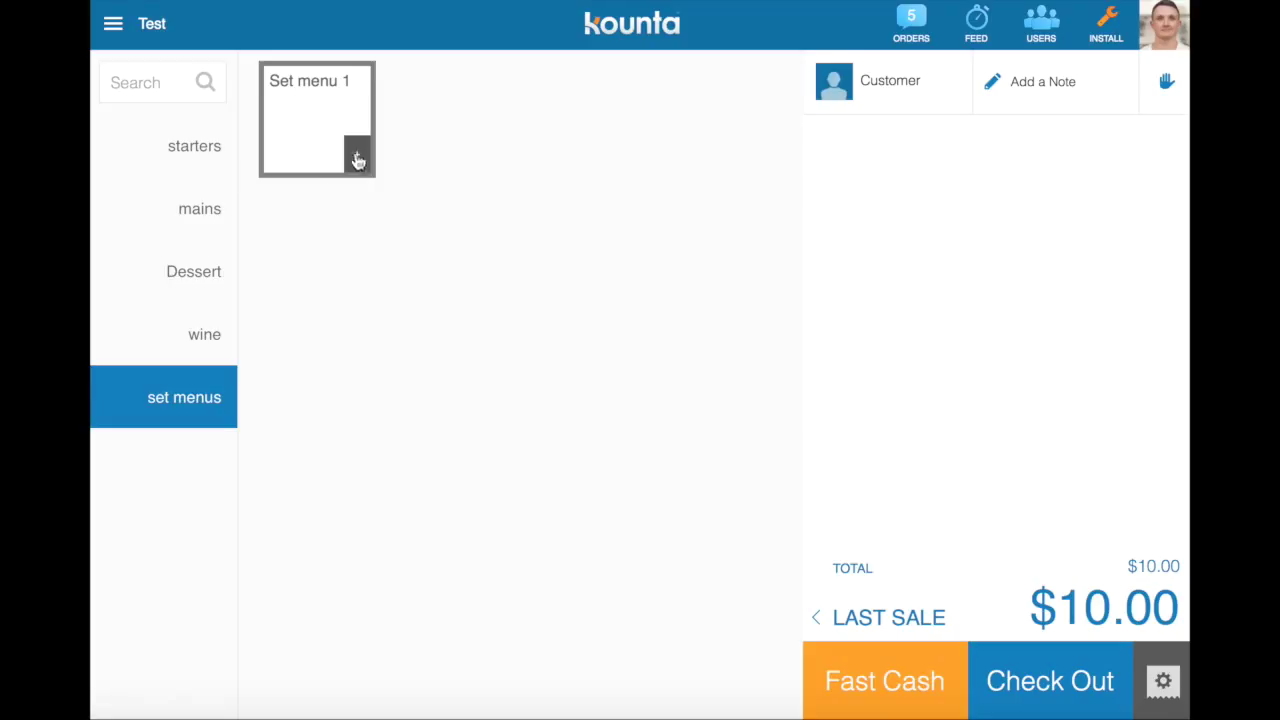
pyautogui.click(325, 160)
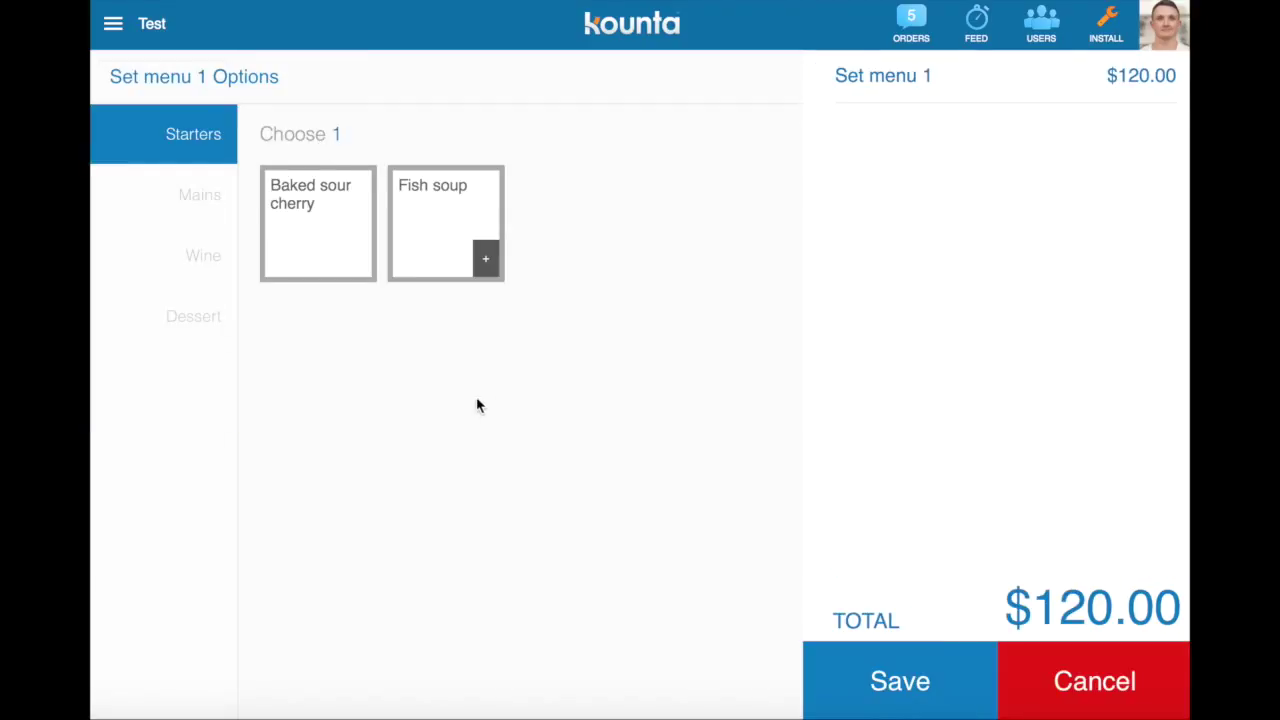
pyautogui.click(453, 237)
pyautogui.click(322, 252)
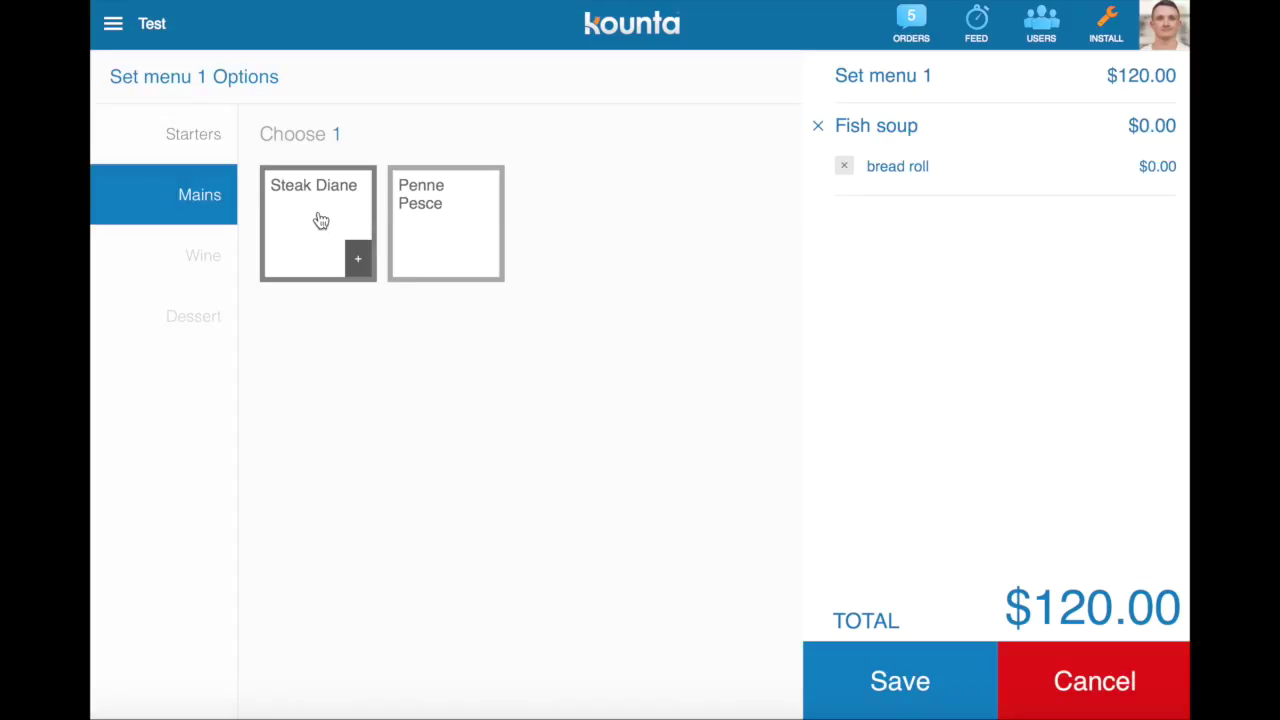
# - Choose Steak Diane as the main, cooked Med Rare with On Side Mustard, and save its options
pyautogui.click(318, 219)
pyautogui.click(559, 216)
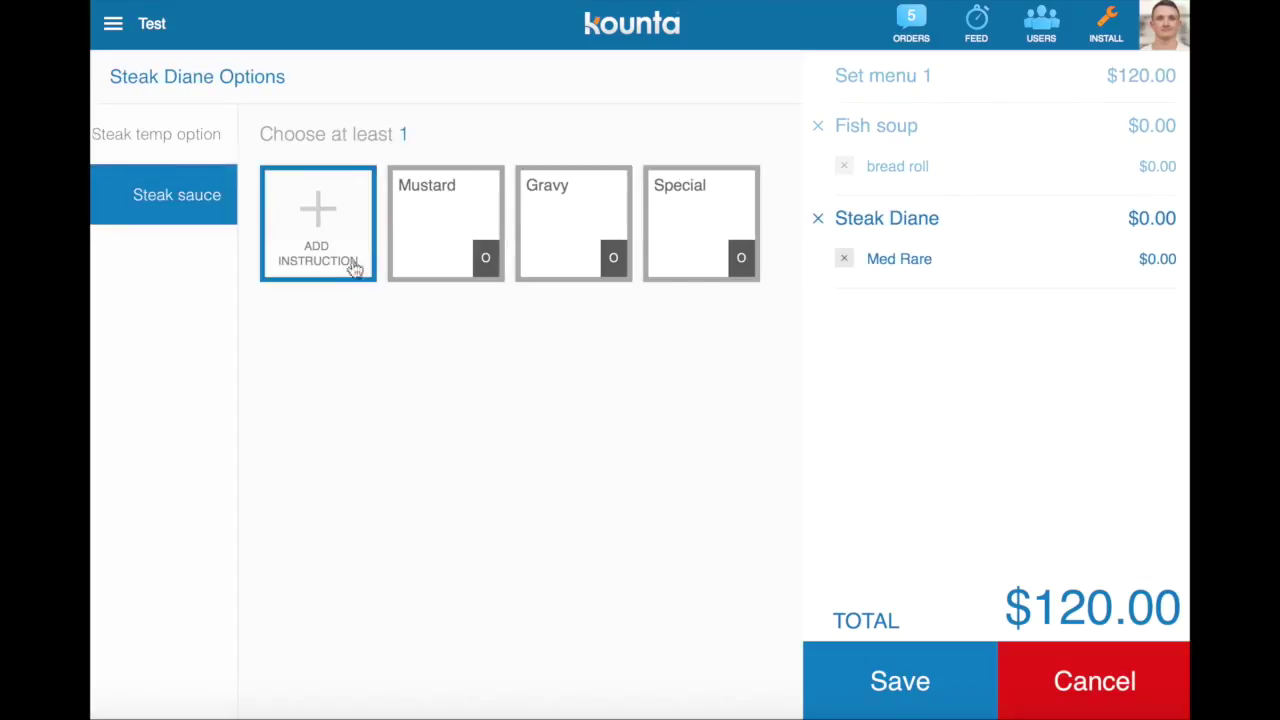
pyautogui.click(312, 250)
pyautogui.click(716, 416)
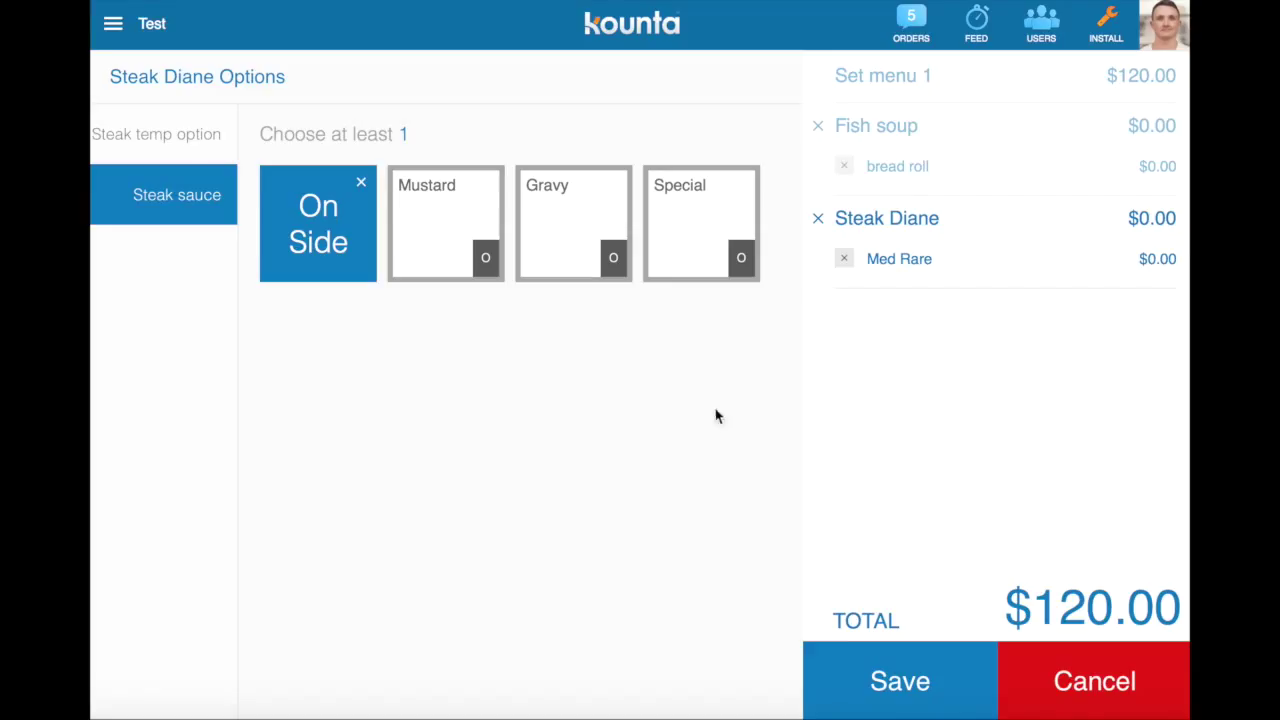
pyautogui.click(452, 242)
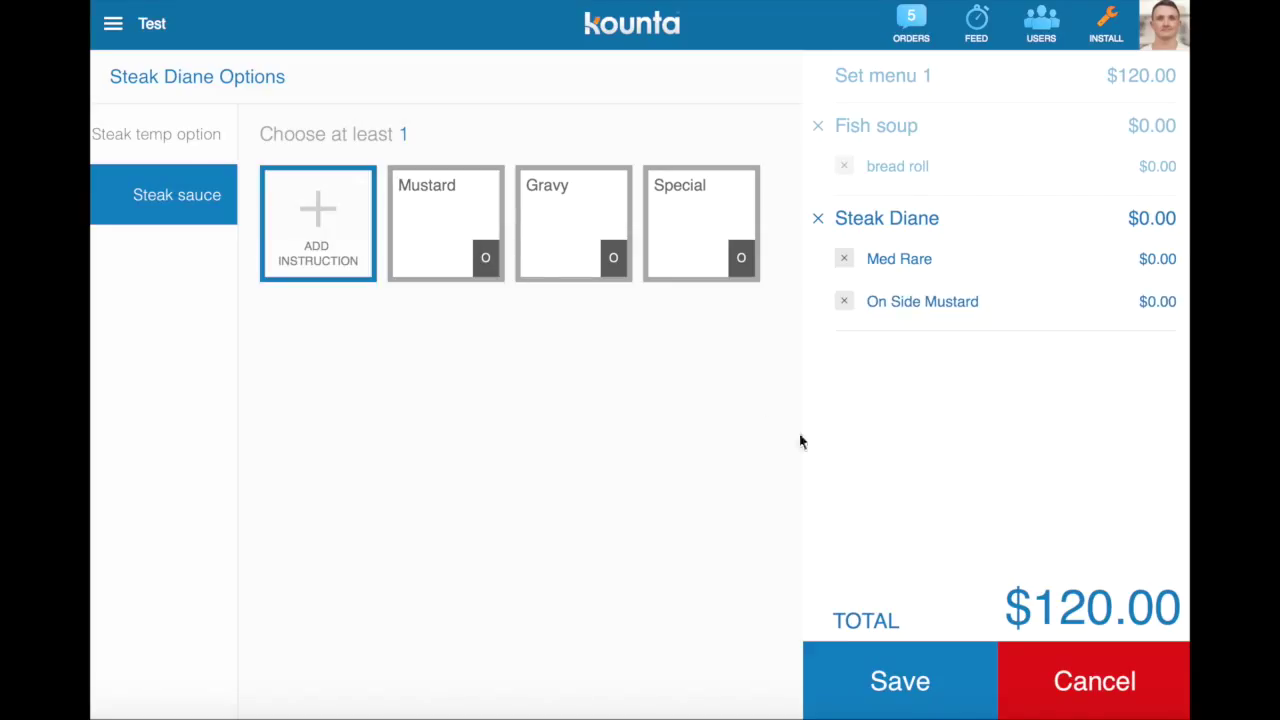
pyautogui.click(906, 684)
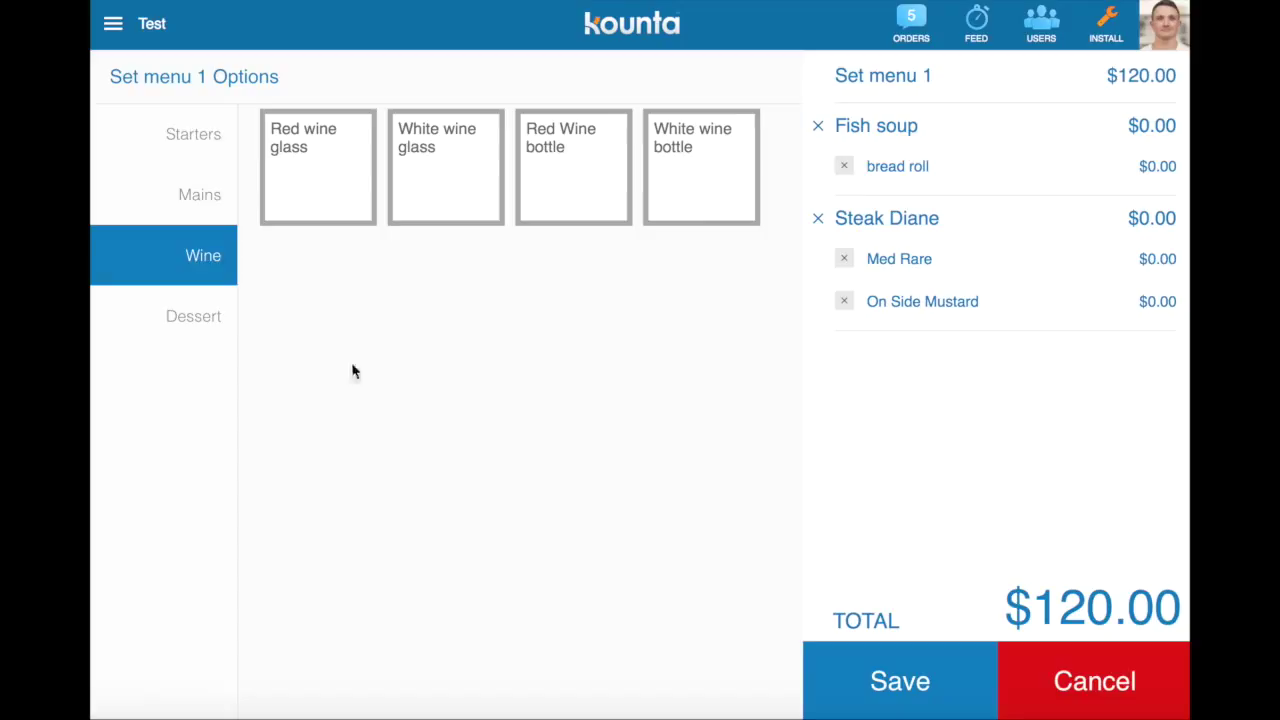
pyautogui.click(317, 185)
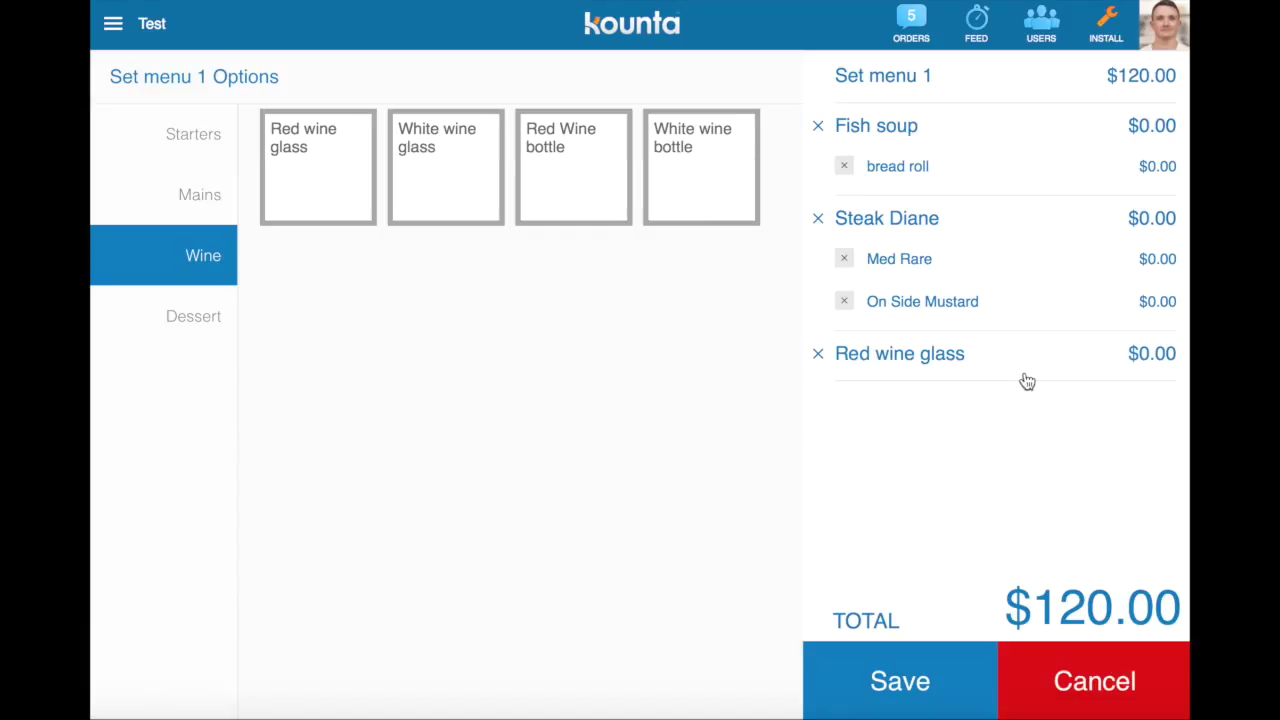
pyautogui.click(818, 358)
pyautogui.click(186, 254)
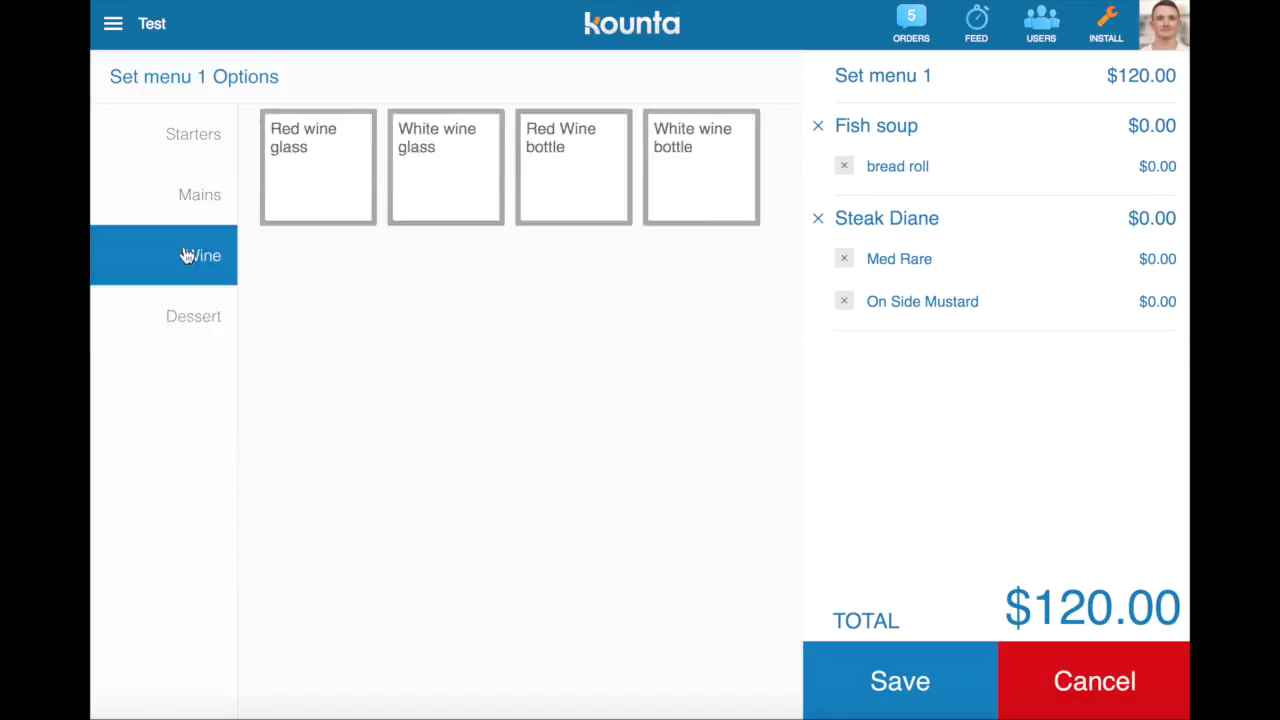
# - Add the Red Wine bottle to the set menu and complete it with Creme Brule for dessert
pyautogui.click(574, 182)
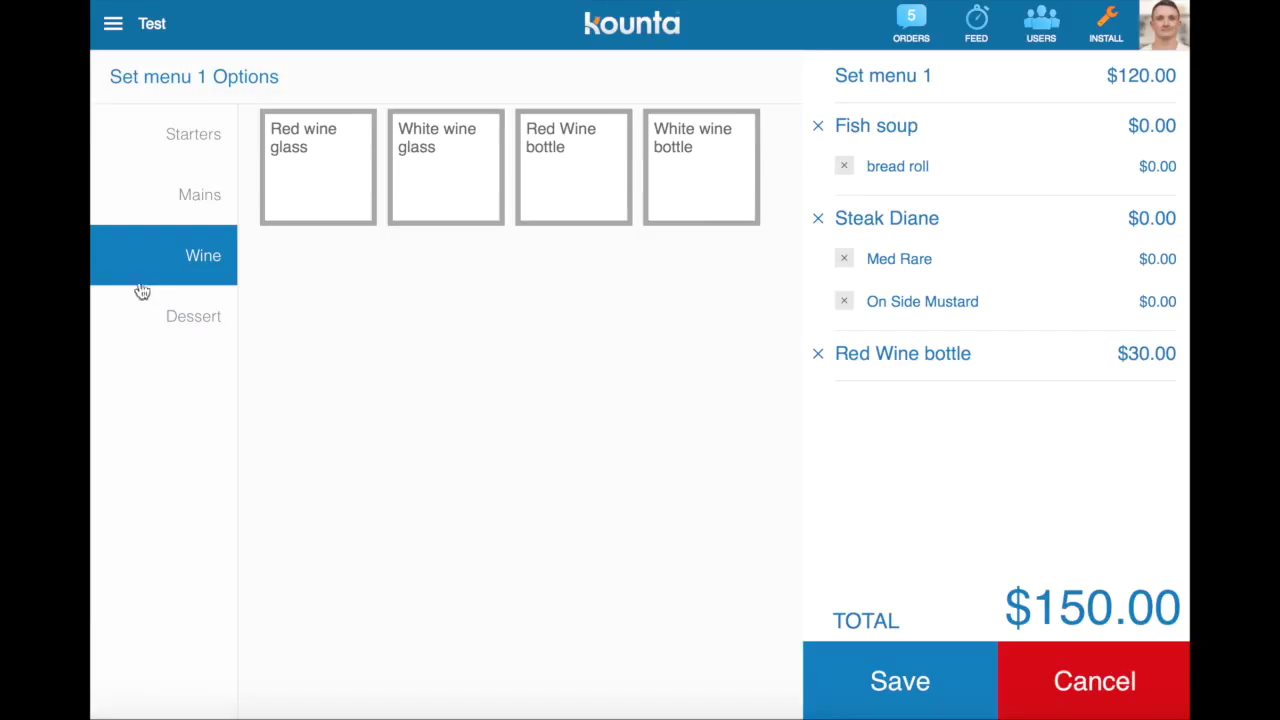
pyautogui.click(205, 332)
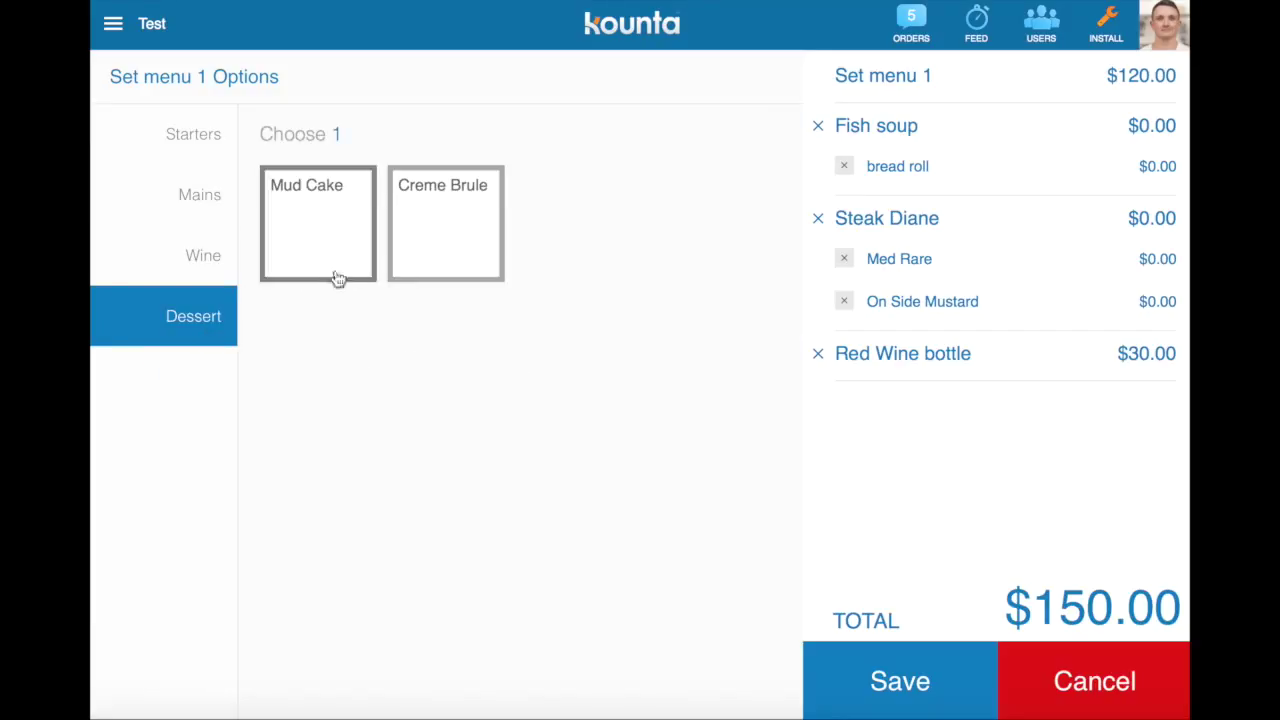
pyautogui.click(440, 251)
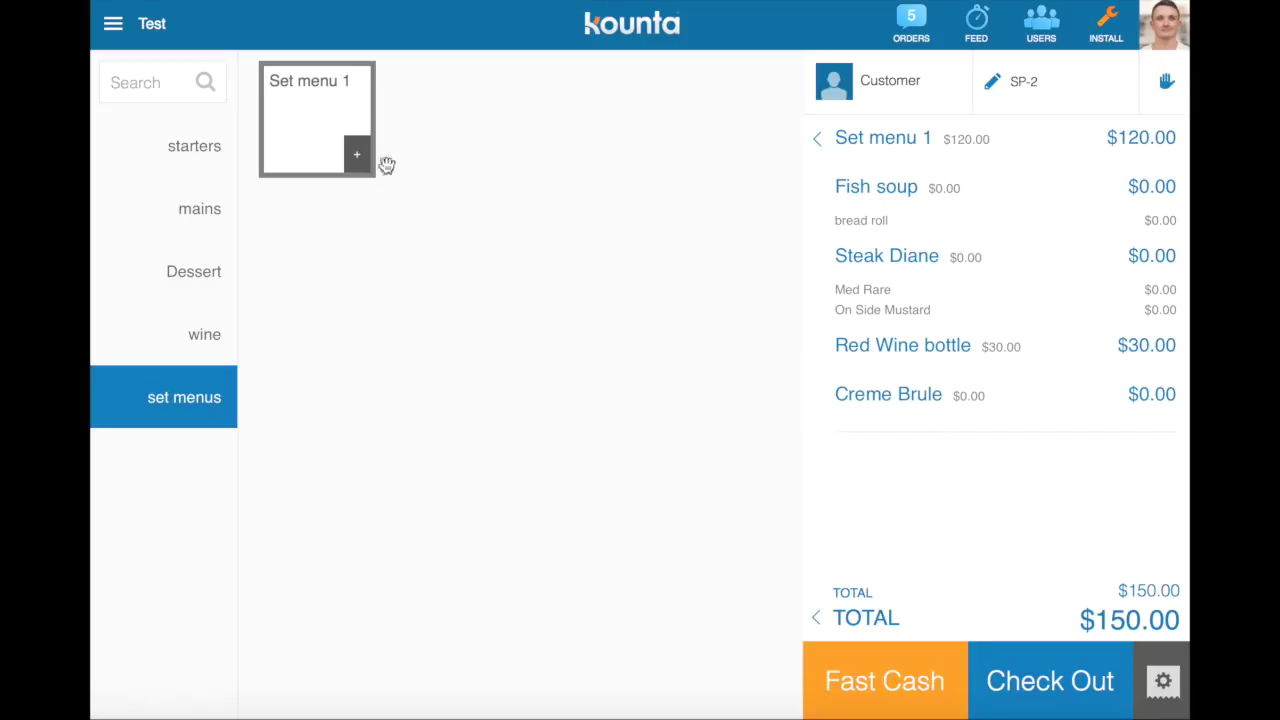
# - Add a second Set menu 1 with Baked sour cherry, Penne Pesce, Red wine glass and Creme Brule, and review the order
pyautogui.click(352, 150)
pyautogui.click(295, 223)
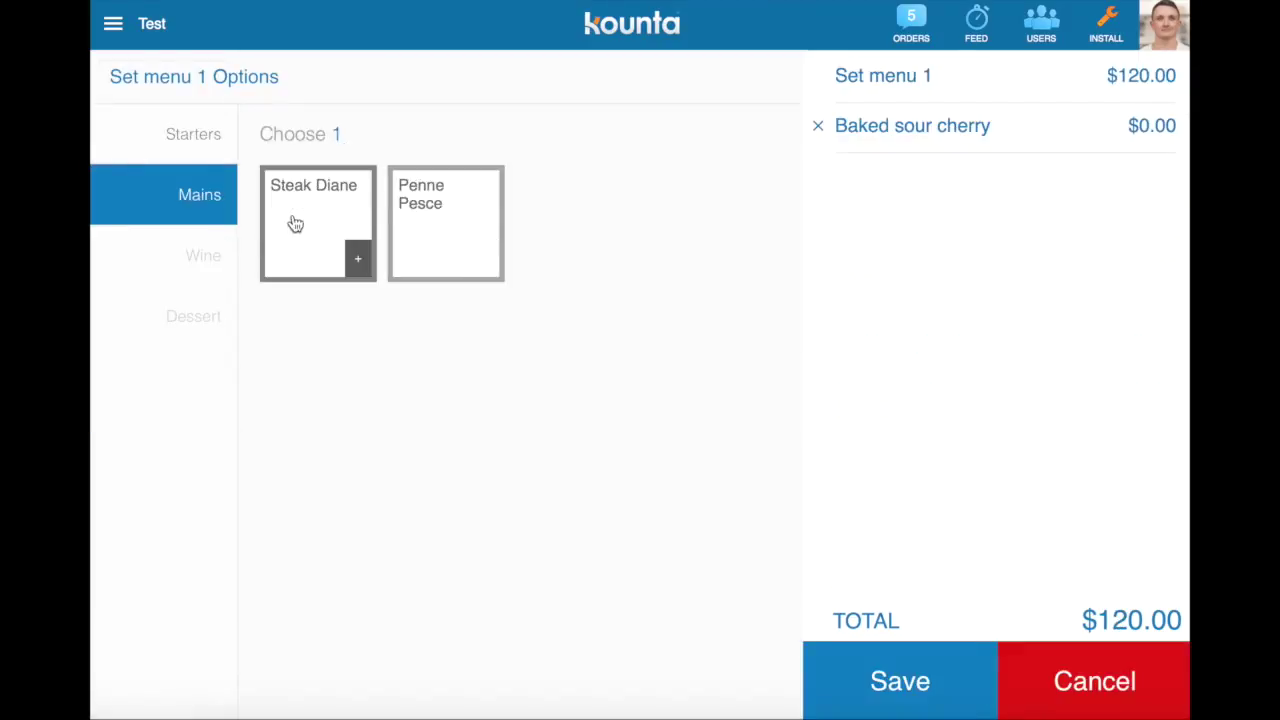
pyautogui.click(447, 250)
pyautogui.click(322, 184)
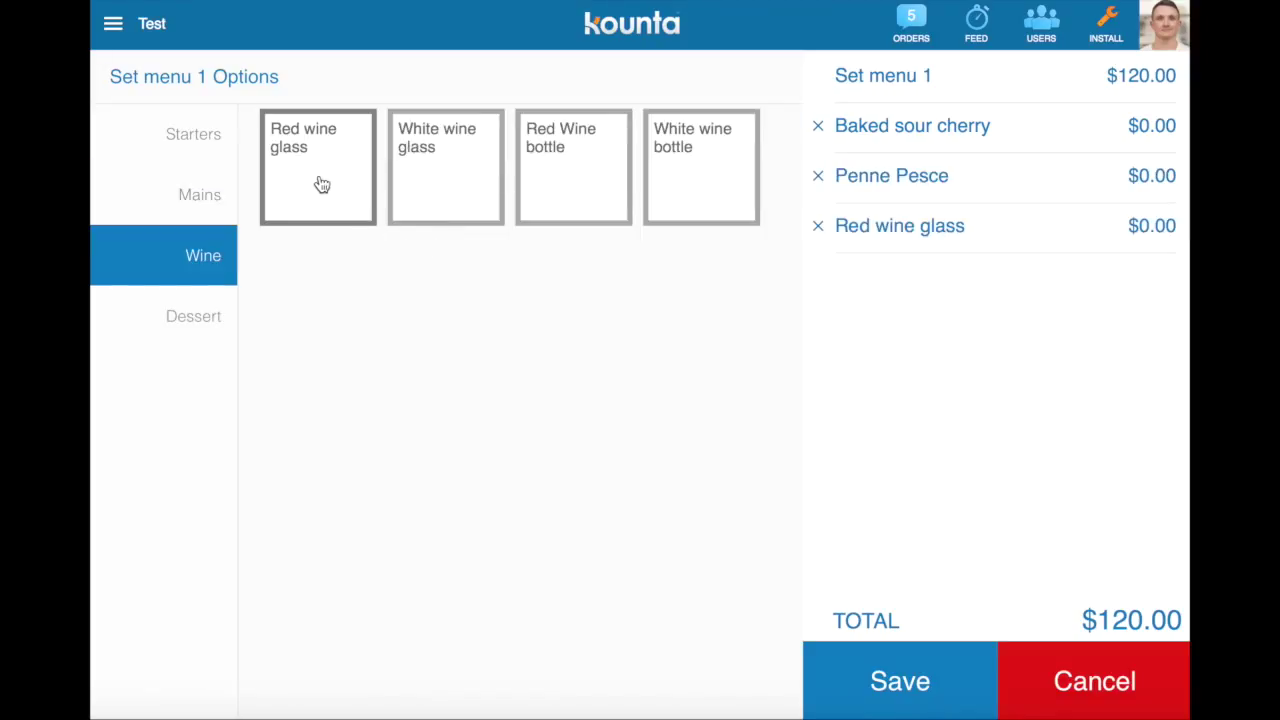
pyautogui.click(206, 320)
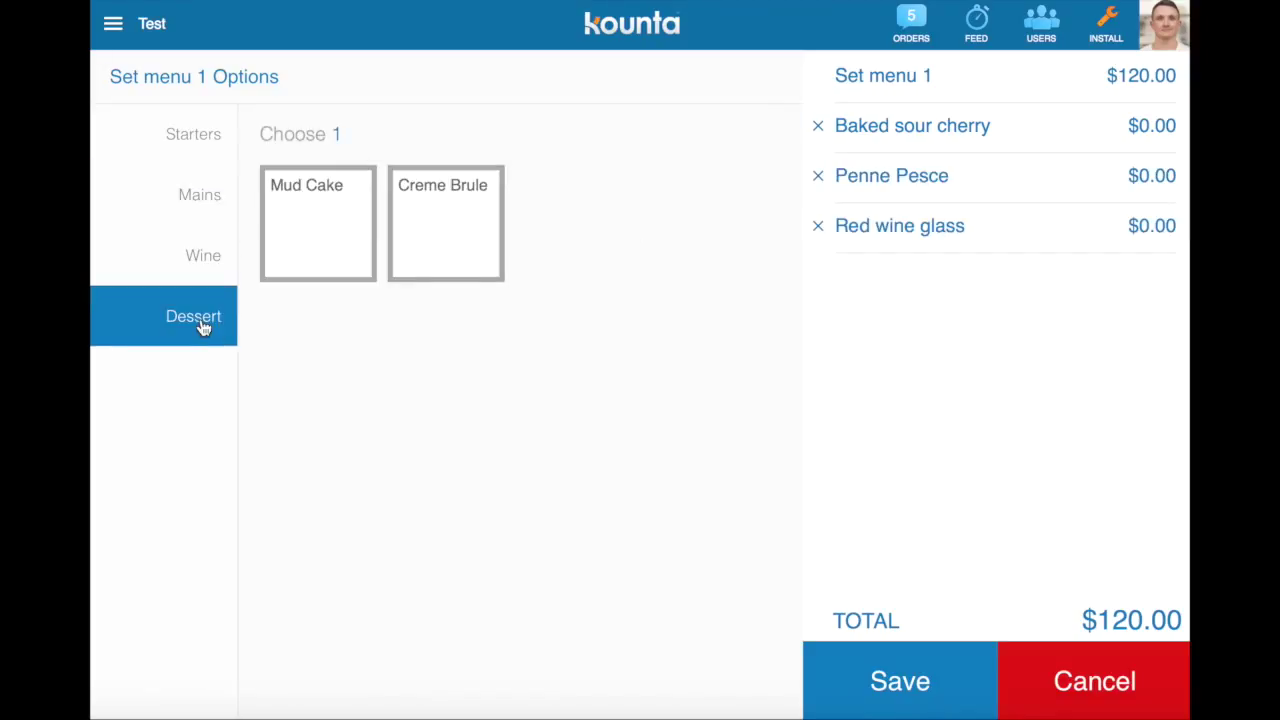
pyautogui.click(439, 254)
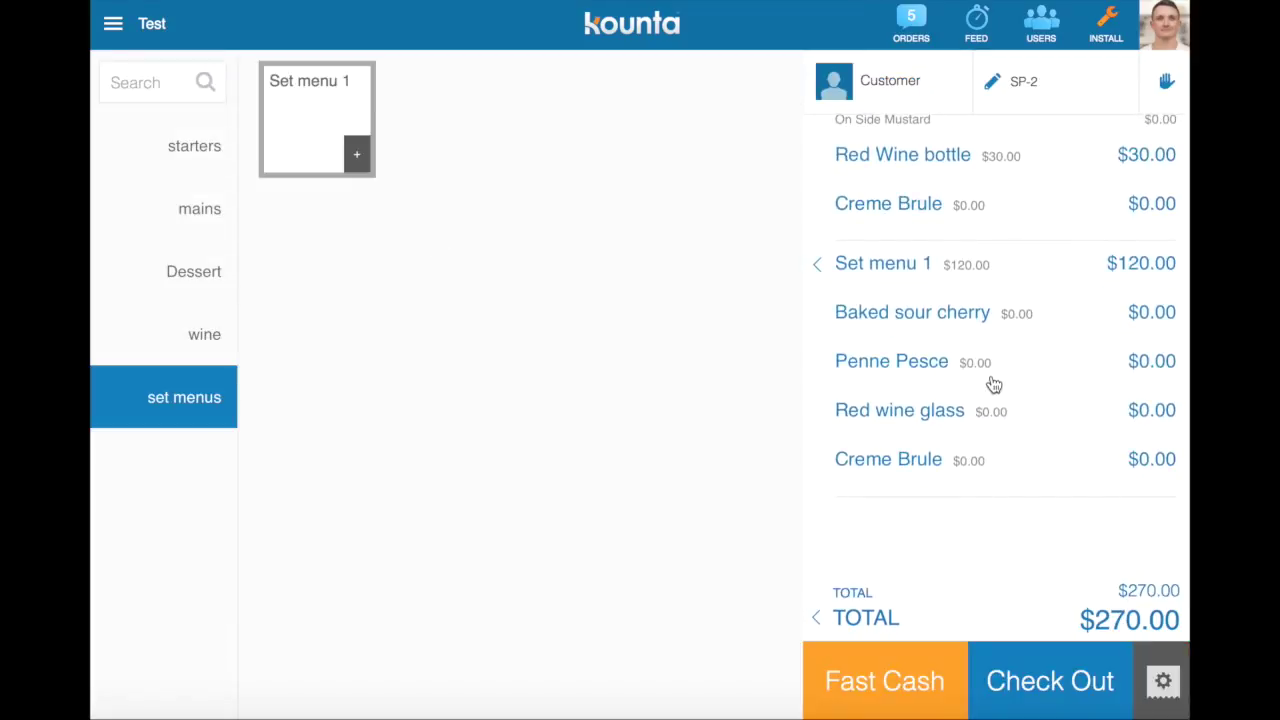
pyautogui.scroll(4, 991, 386)
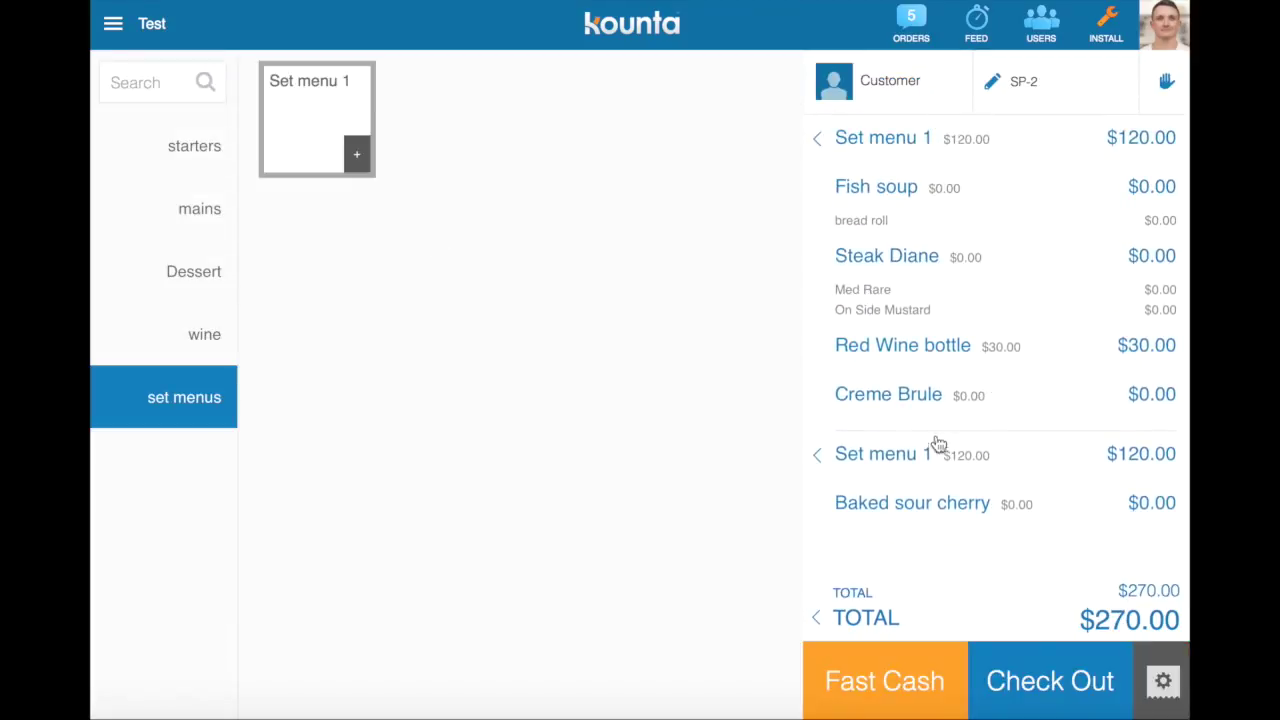
pyautogui.scroll(-4, 1063, 424)
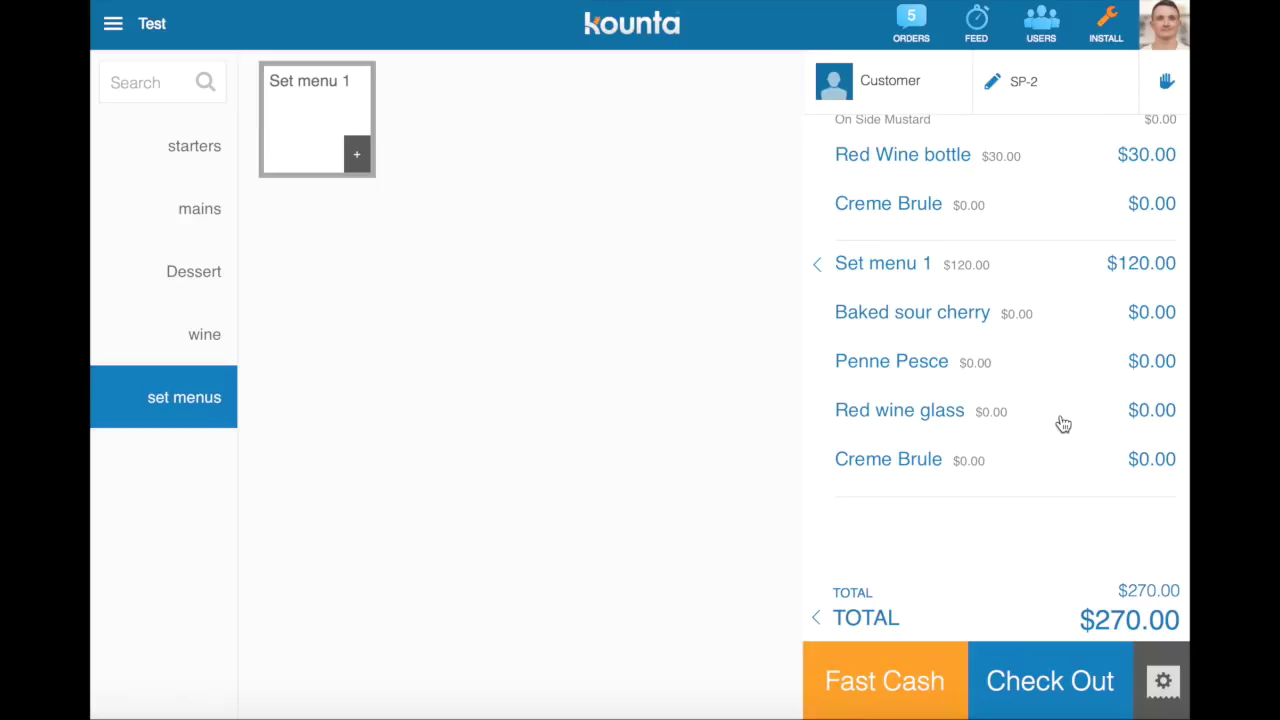
pyautogui.scroll(3, 1063, 424)
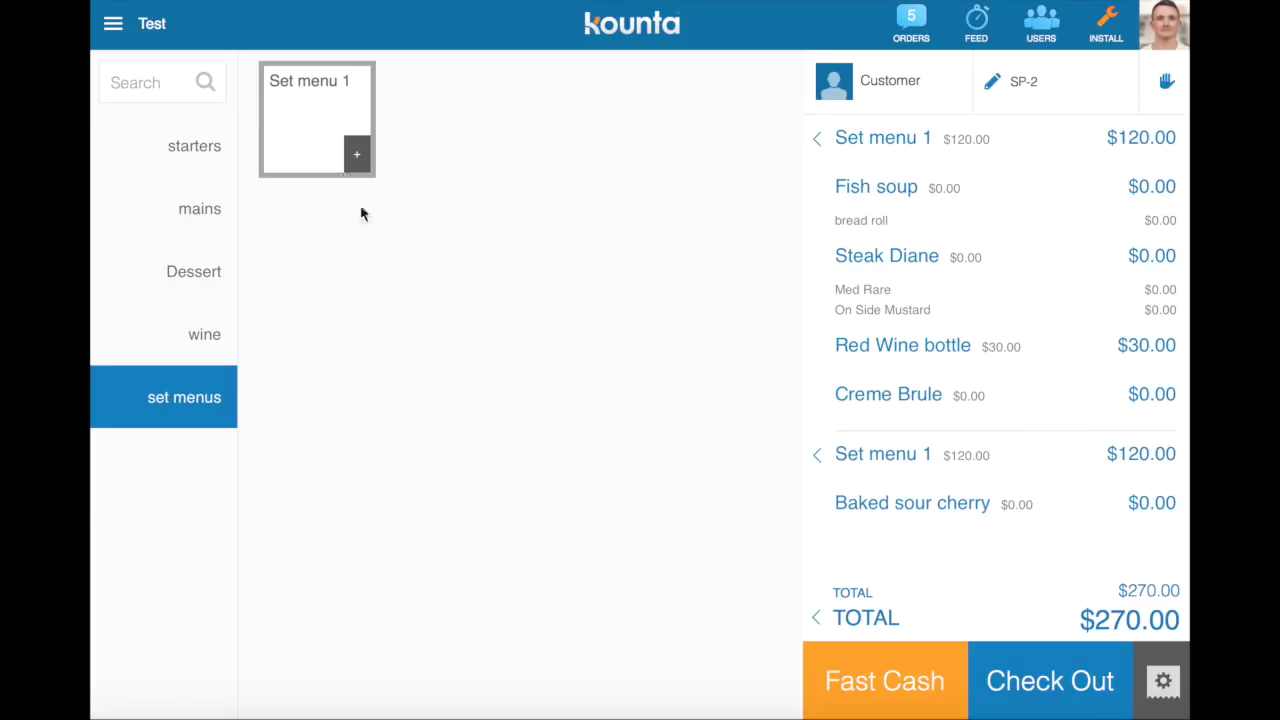
# - Try to add a third Set menu 1 with Fish soup as the starter
pyautogui.click(336, 145)
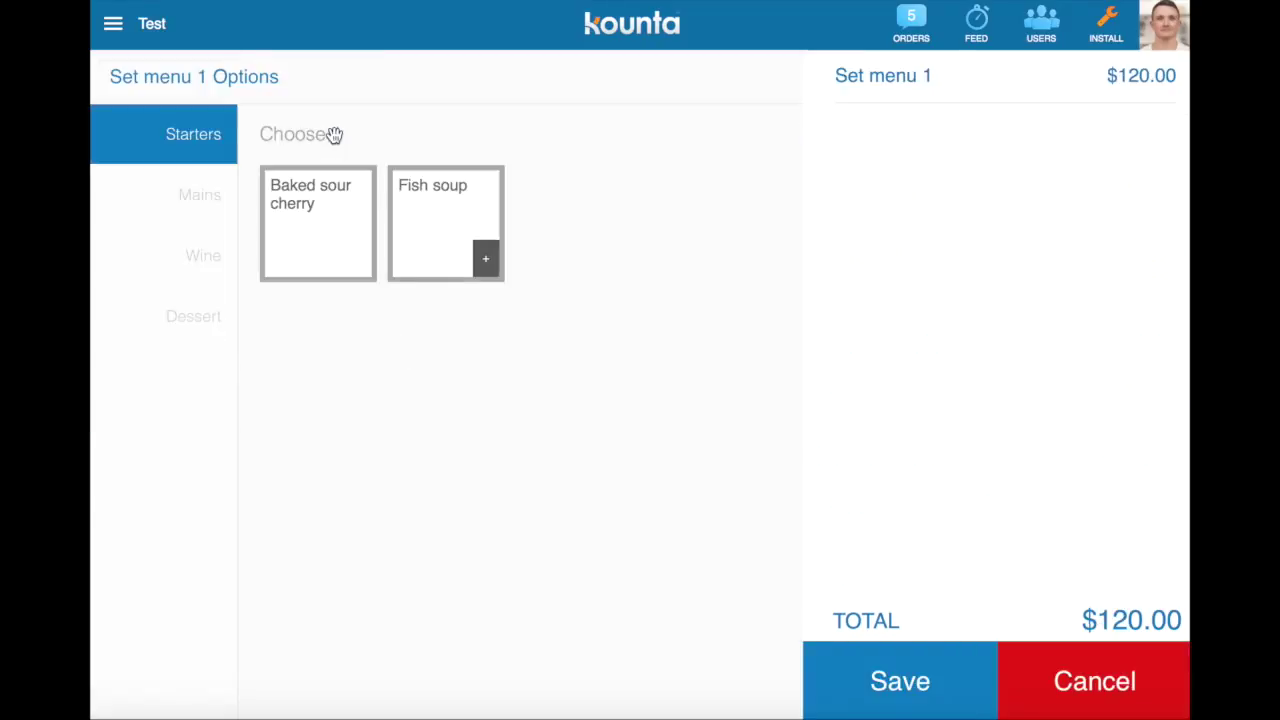
pyautogui.click(453, 235)
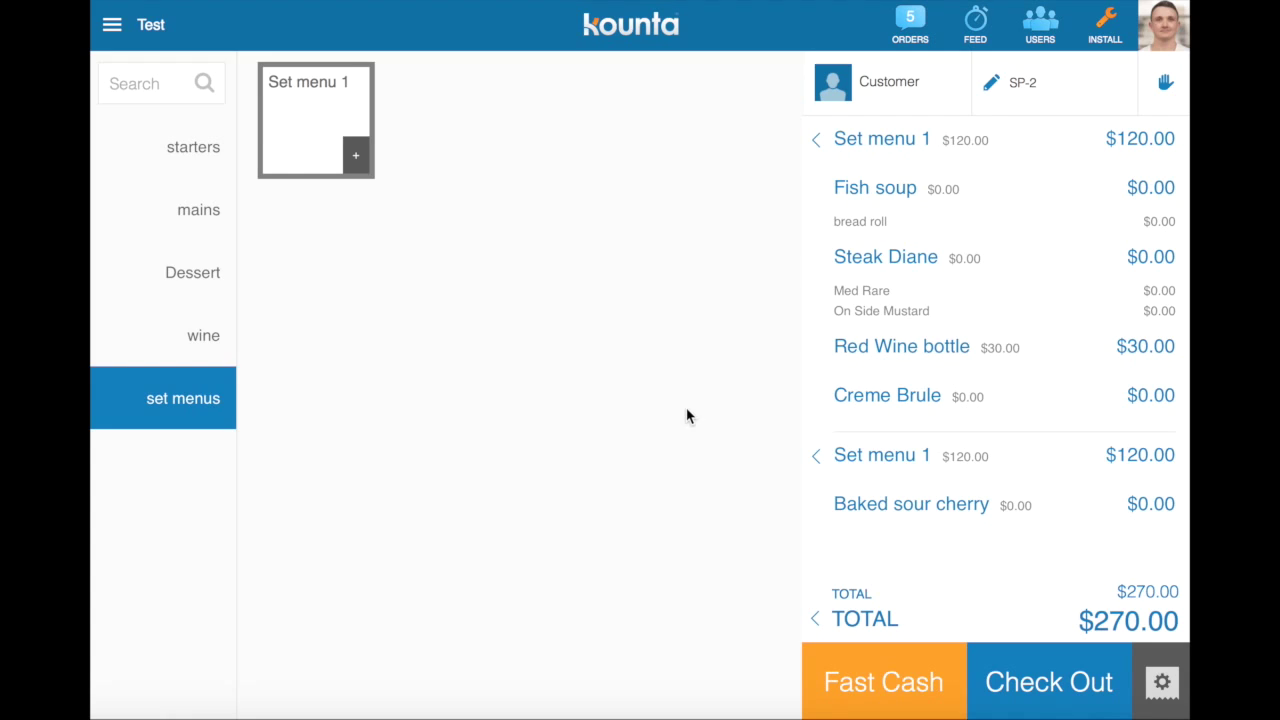
# - Leave the POS for the back office and open the product list
pyautogui.click(112, 24)
pyautogui.click(175, 413)
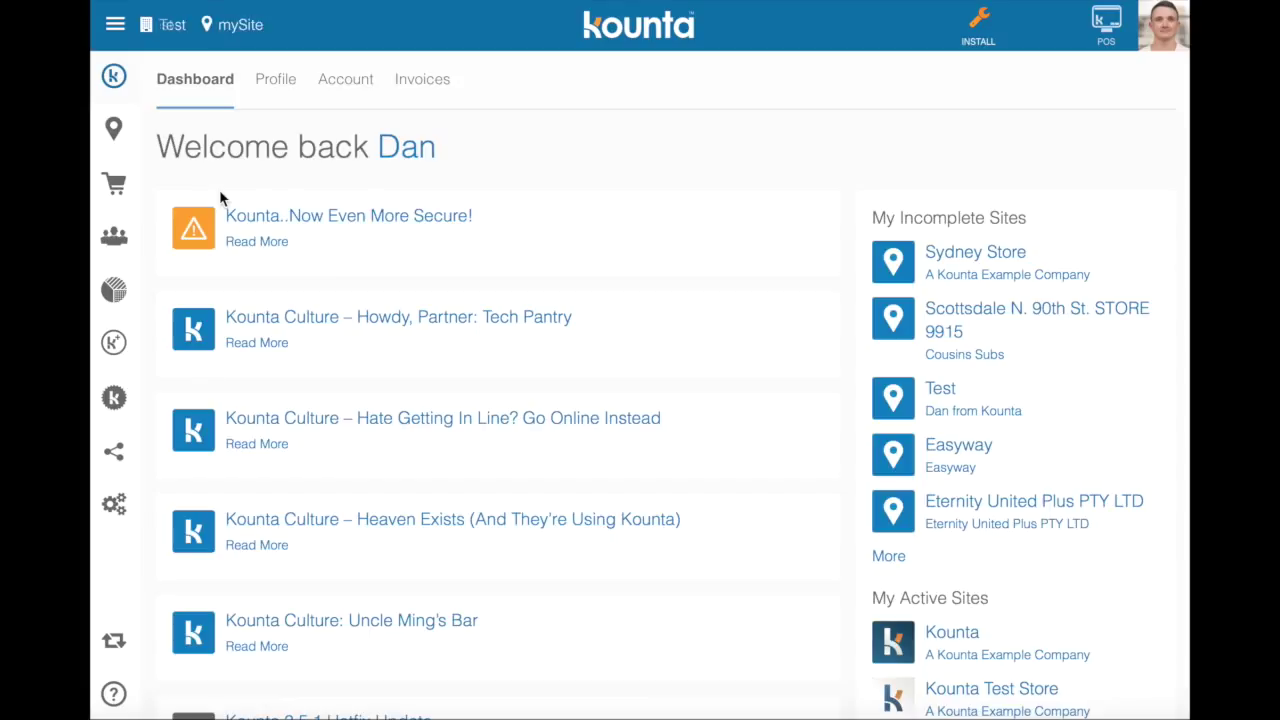
pyautogui.click(115, 24)
pyautogui.click(111, 178)
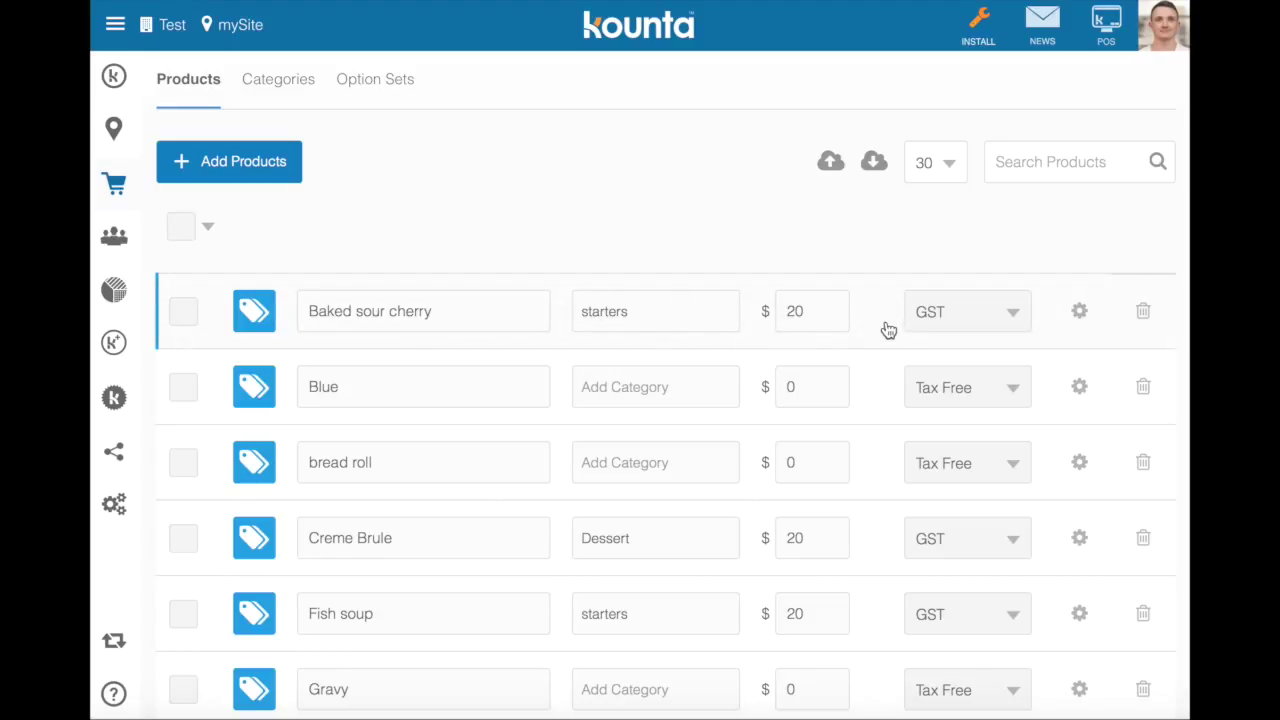
# - Open the Baked sour cherry product and examine its modifier and production ticket options
pyautogui.click(1078, 312)
pyautogui.scroll(-10, 431, 350)
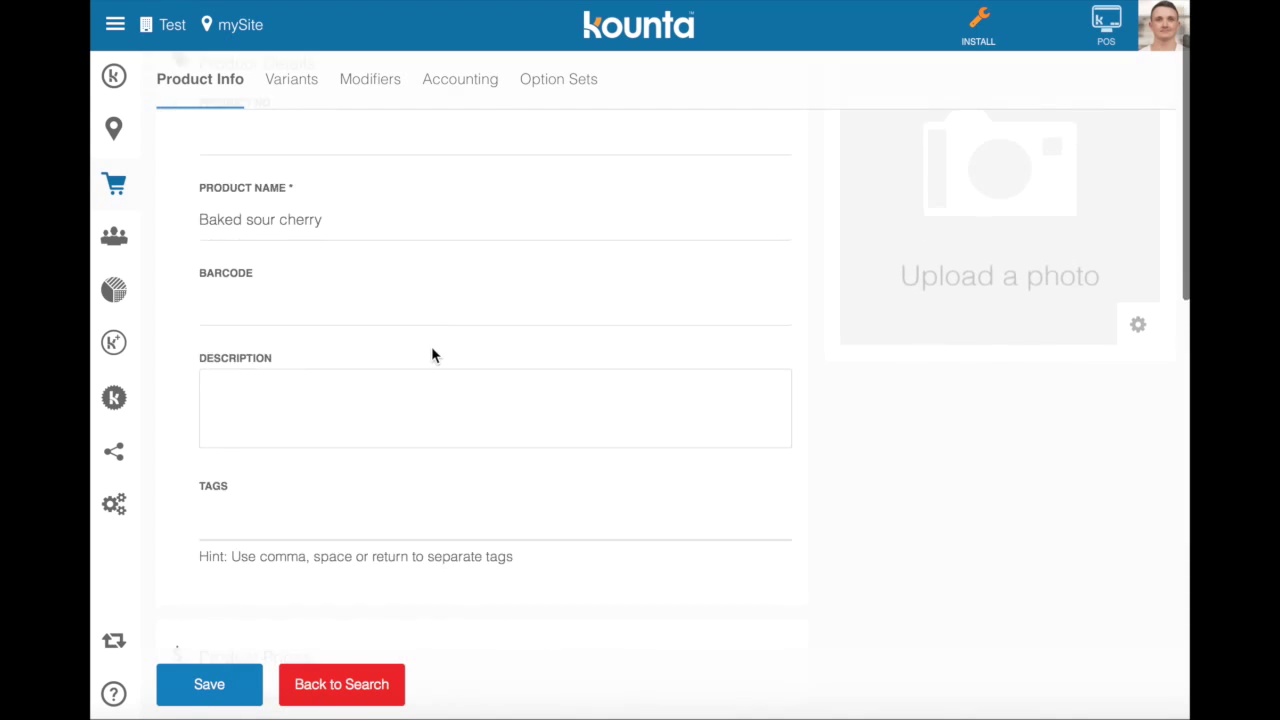
pyautogui.scroll(-1, 431, 346)
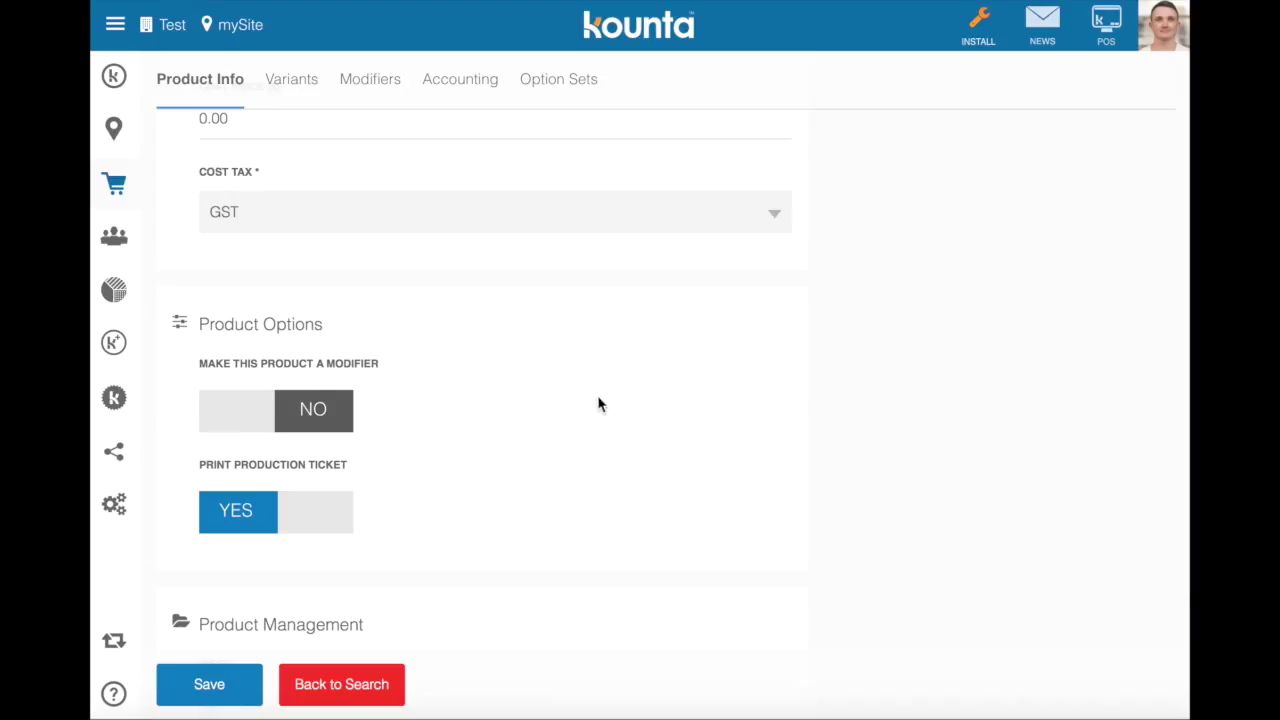
pyautogui.scroll(1, 597, 403)
pyautogui.scroll(10, 596, 402)
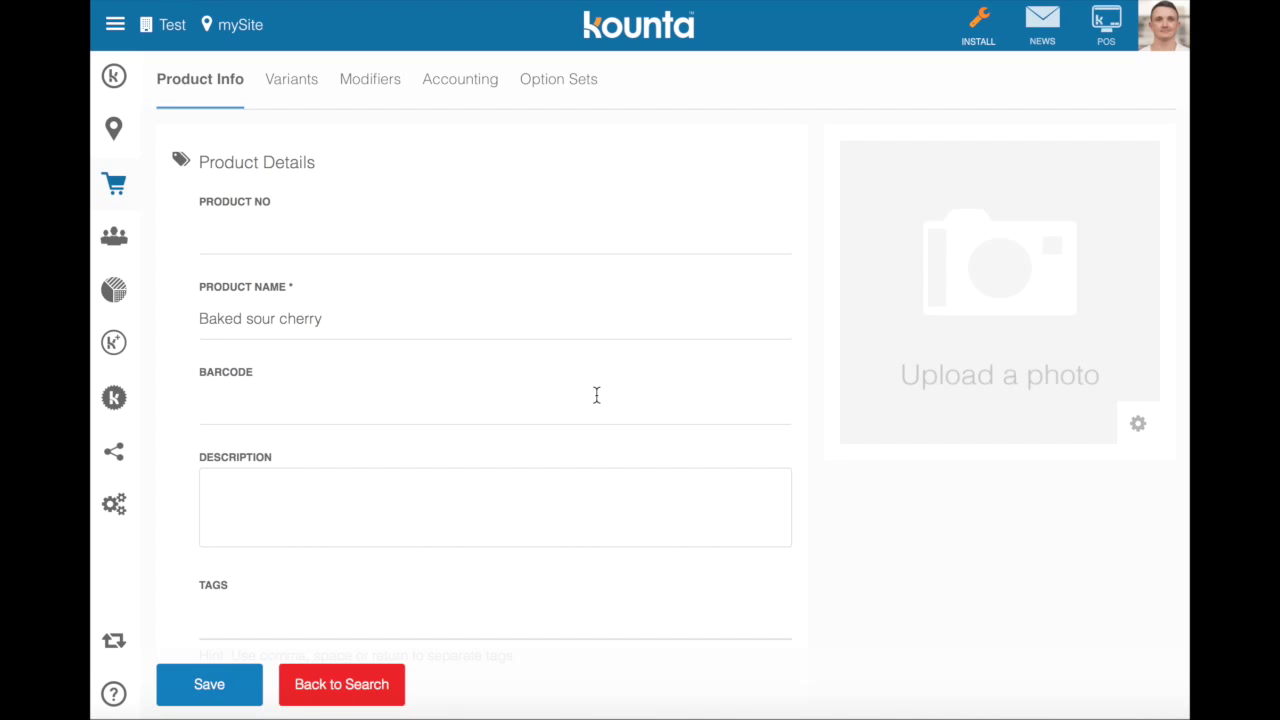
# - Open the Med product and examine its modifier and production ticket options, switching the modifier setting off and back on
pyautogui.moveTo(137, 249)
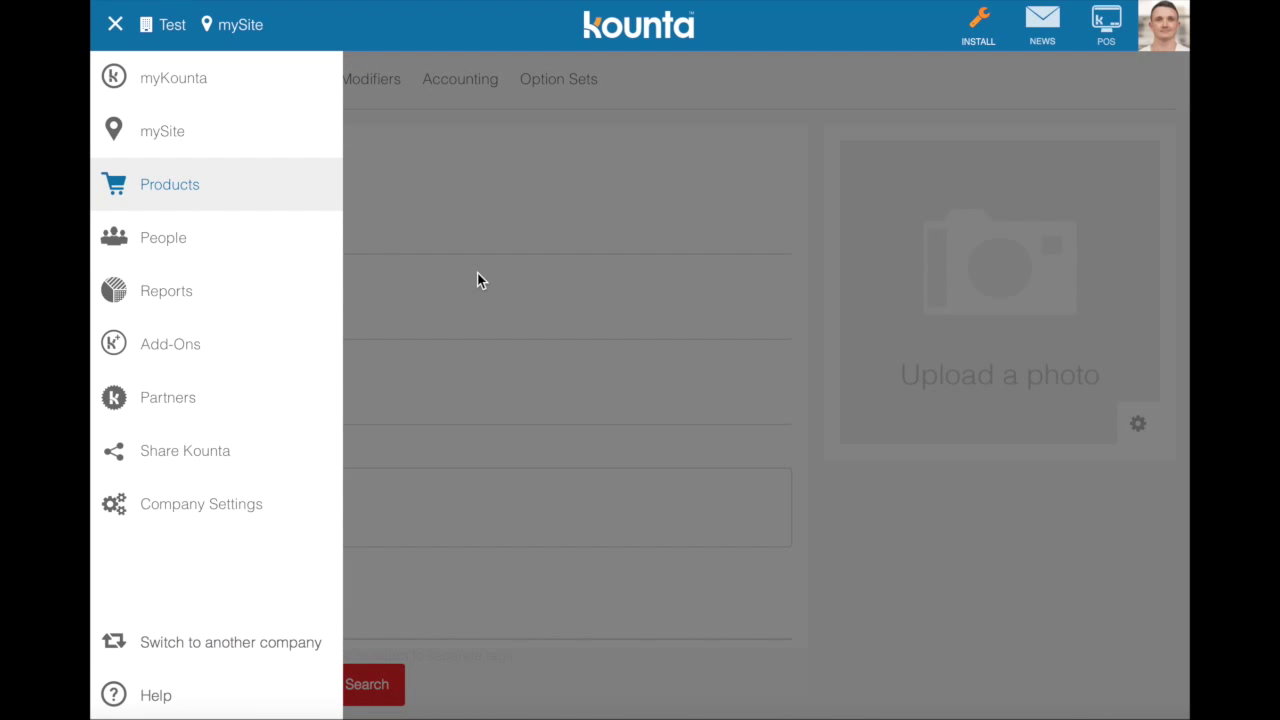
pyautogui.scroll(-5, 477, 397)
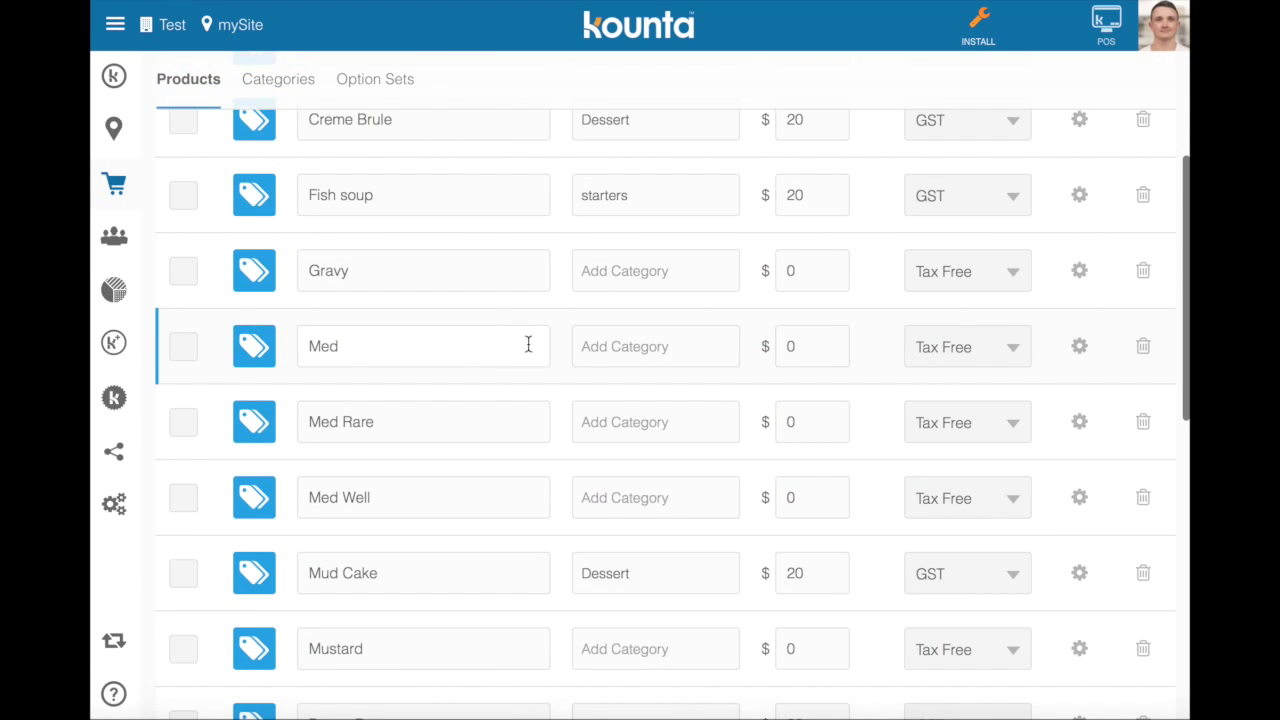
pyautogui.click(1079, 346)
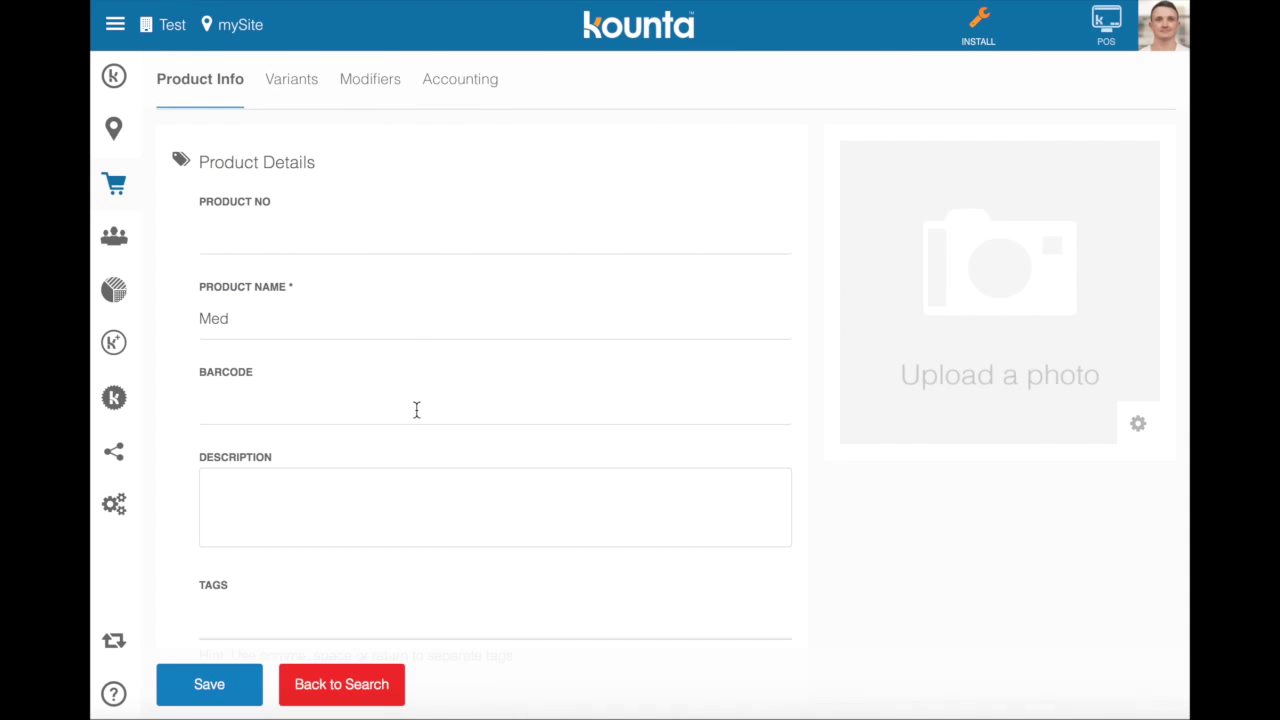
pyautogui.scroll(-10, 416, 410)
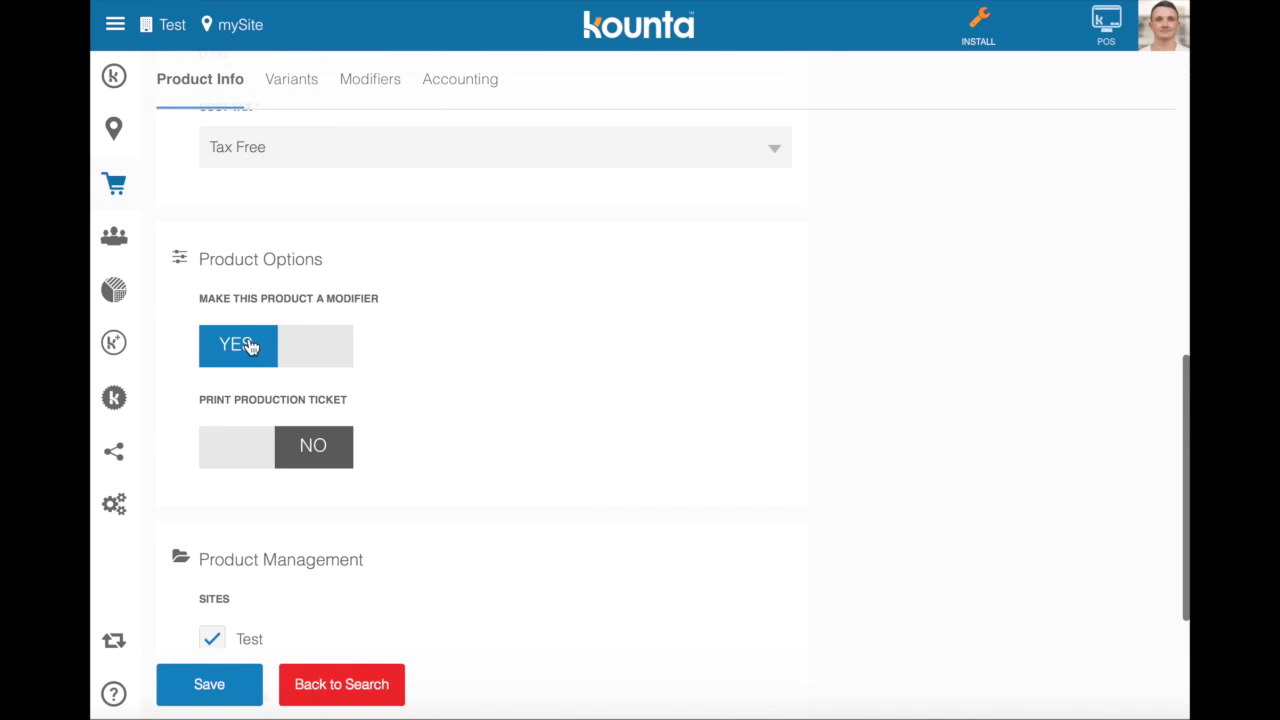
pyautogui.click(250, 346)
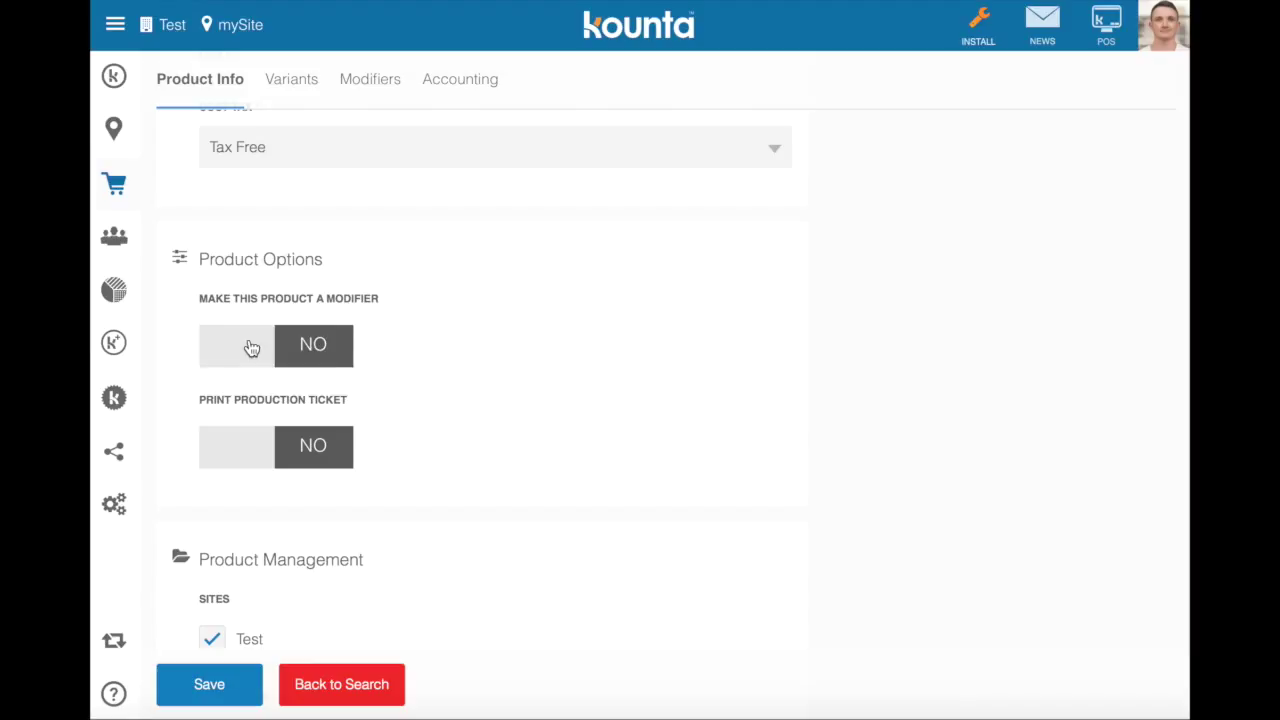
pyautogui.click(250, 346)
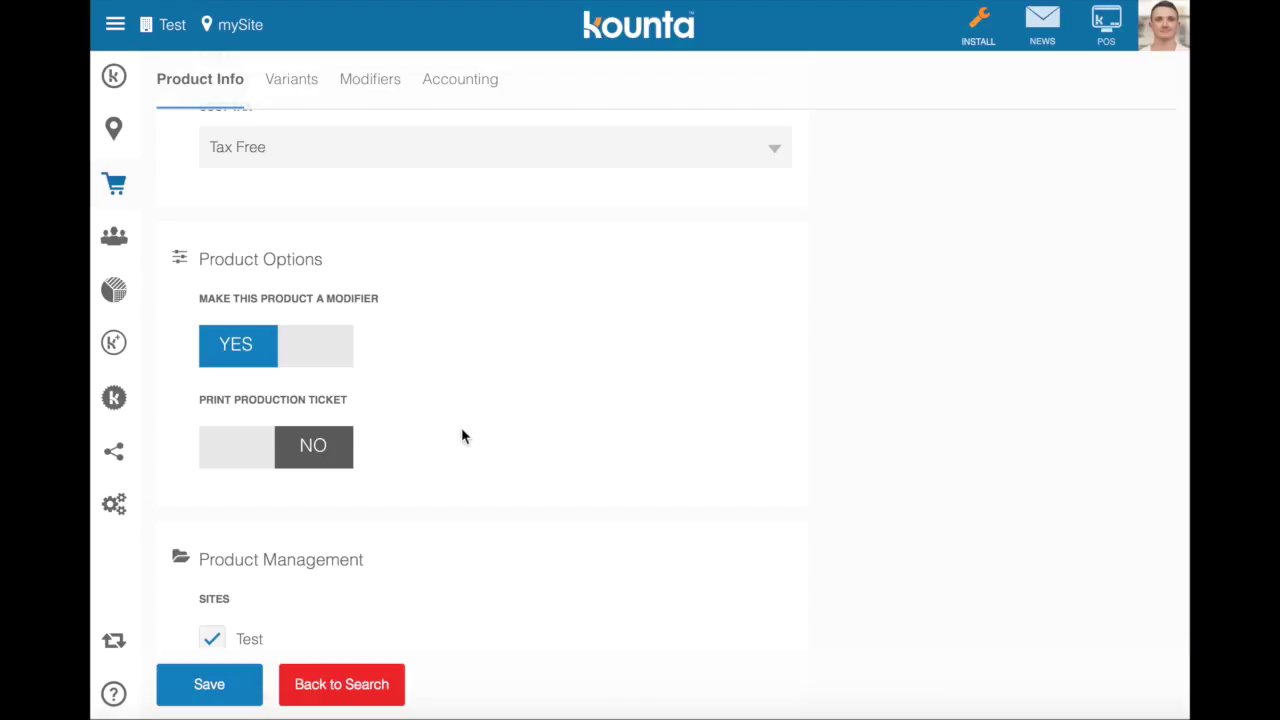
# - Return to the Baked sour cherry product and view its assigned option sets
pyautogui.scroll(10, 461, 427)
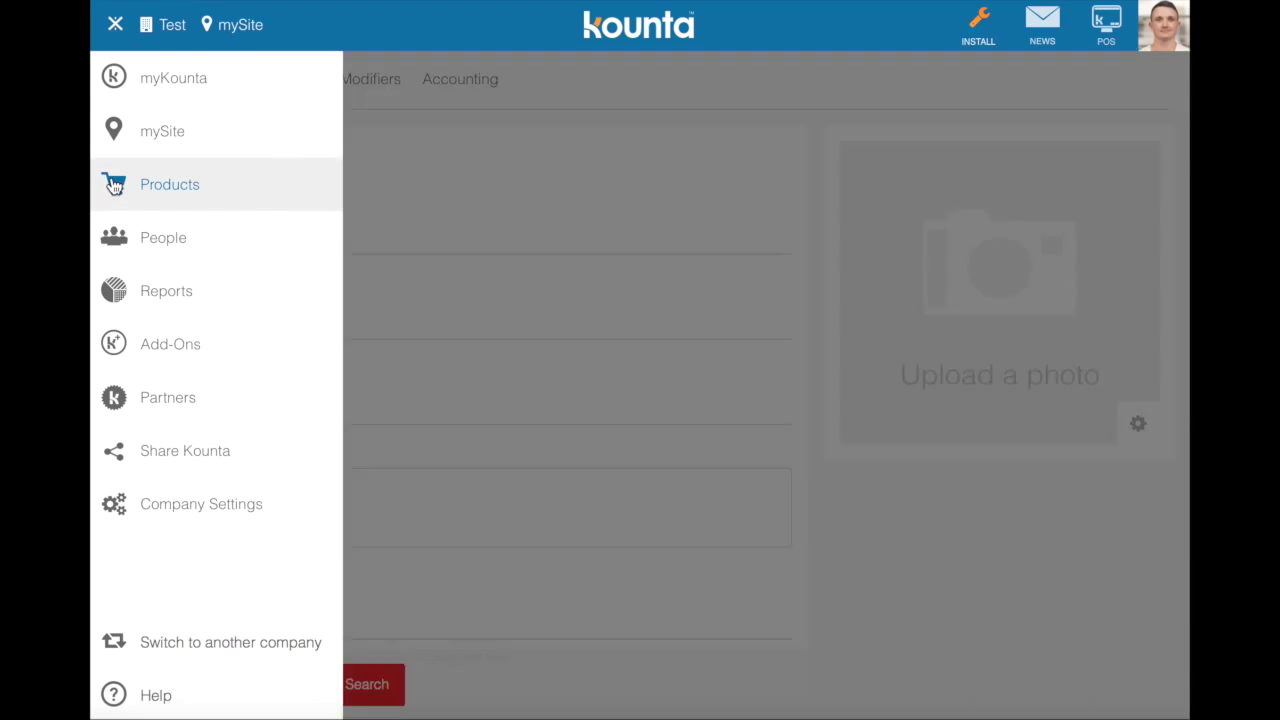
pyautogui.click(114, 184)
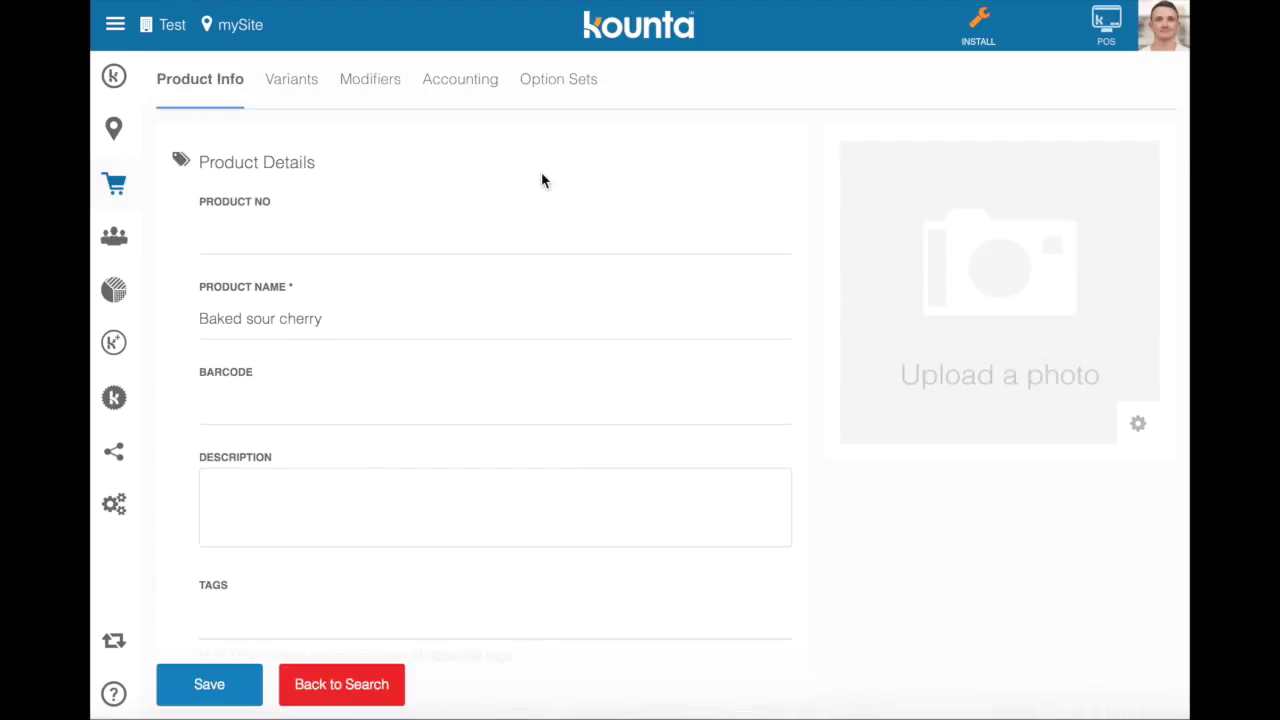
pyautogui.click(572, 81)
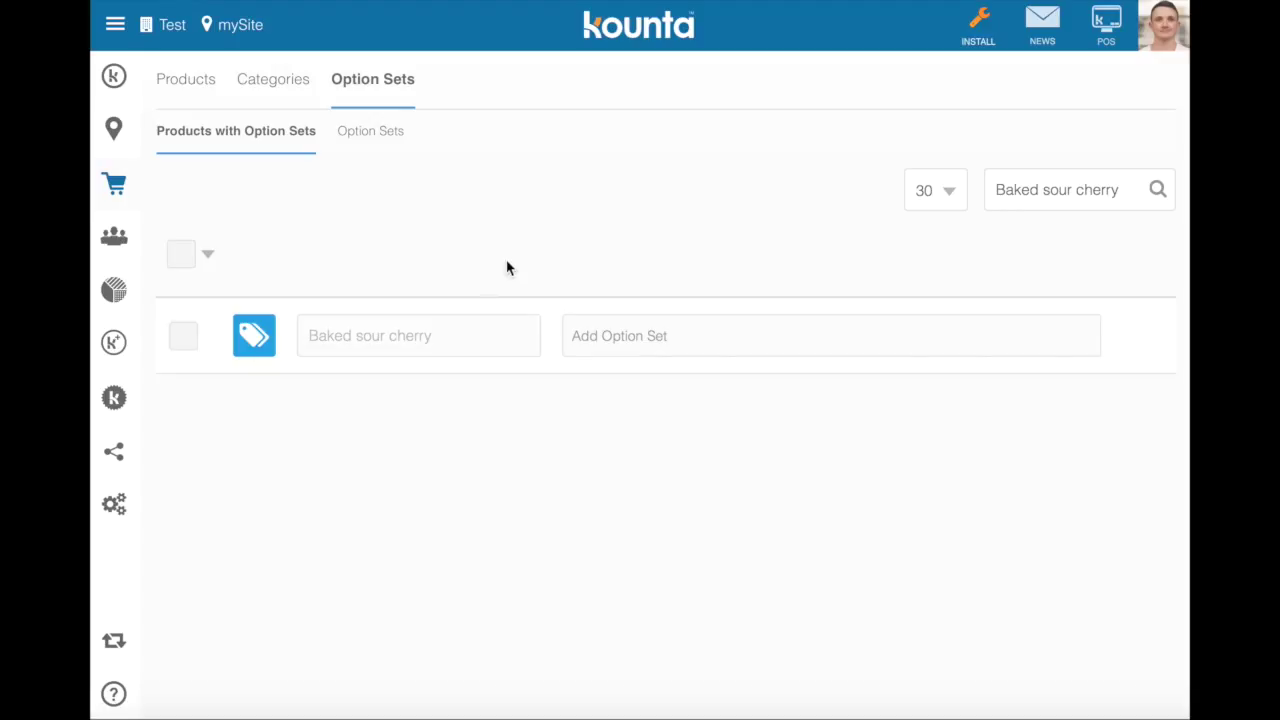
# - Create an option set named "new" in the option sets list
pyautogui.click(380, 132)
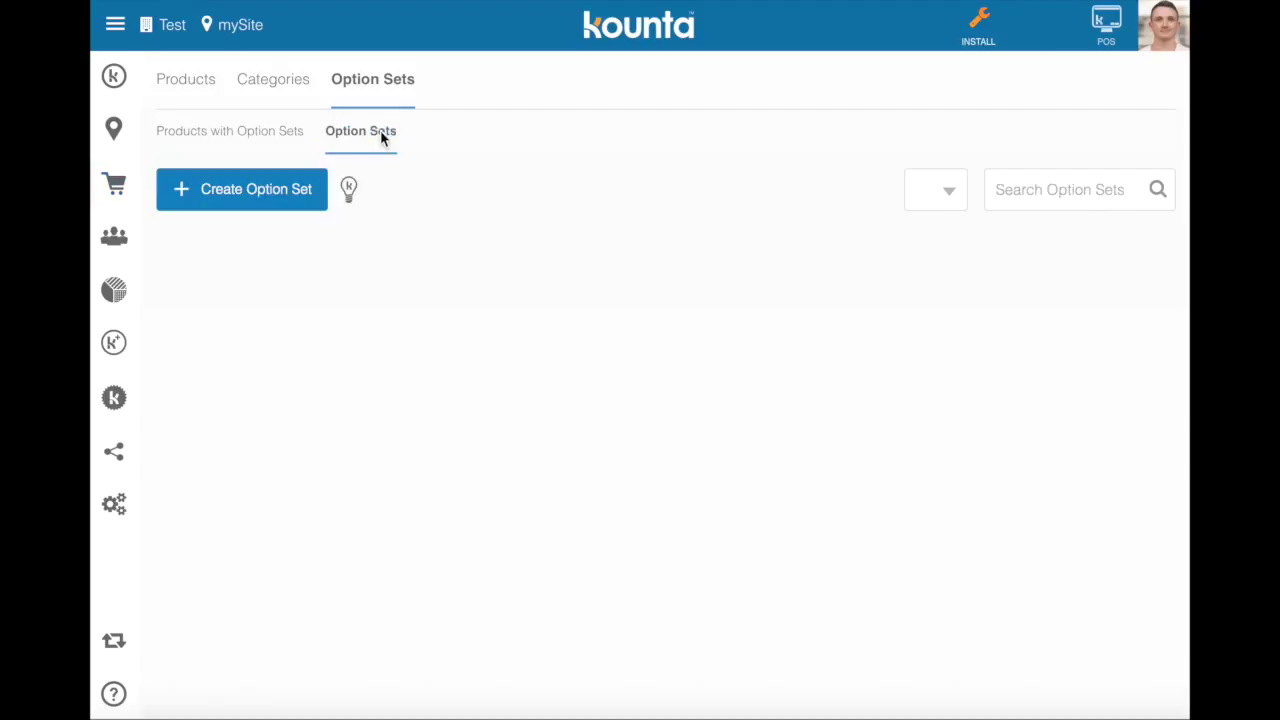
pyautogui.click(287, 192)
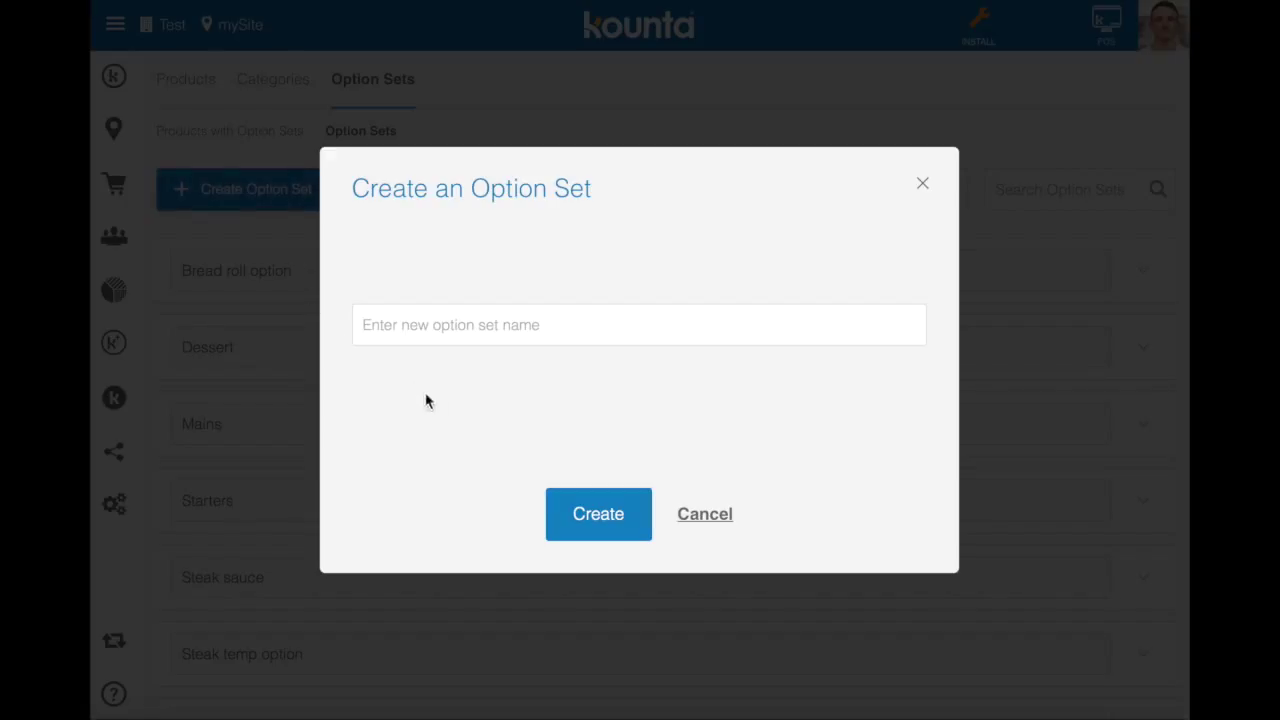
pyautogui.write('new')
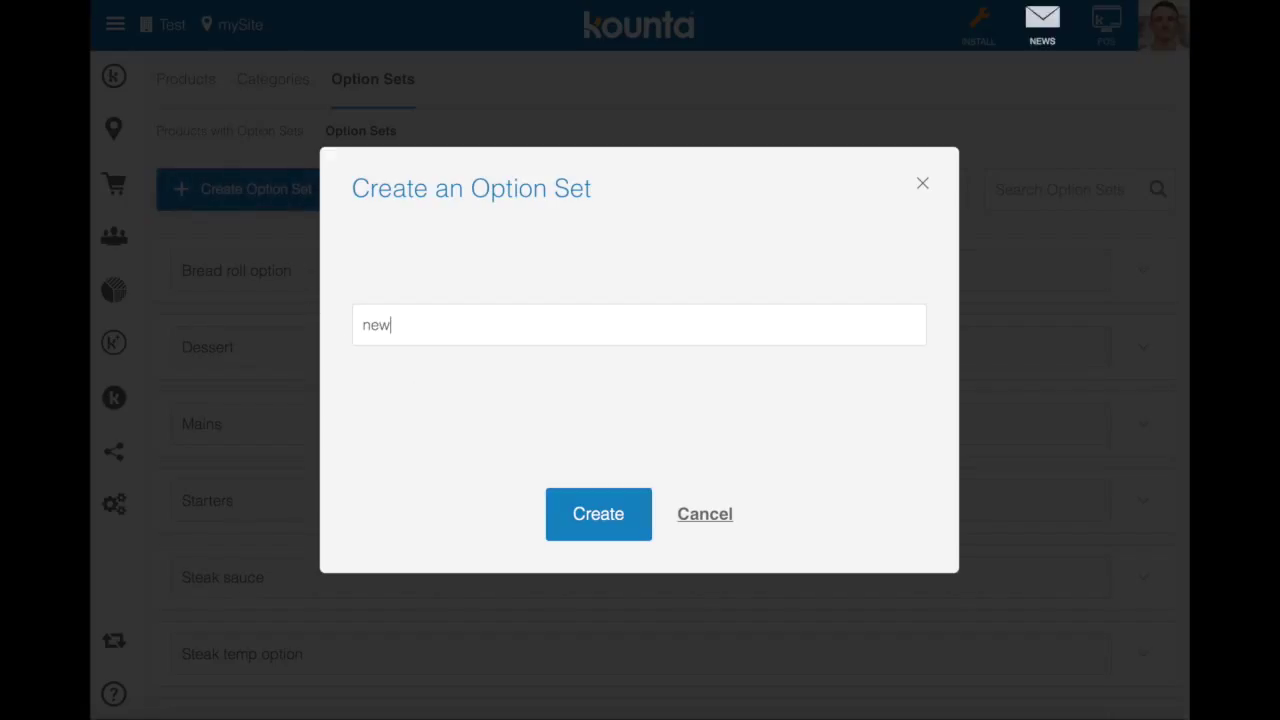
pyautogui.click(610, 532)
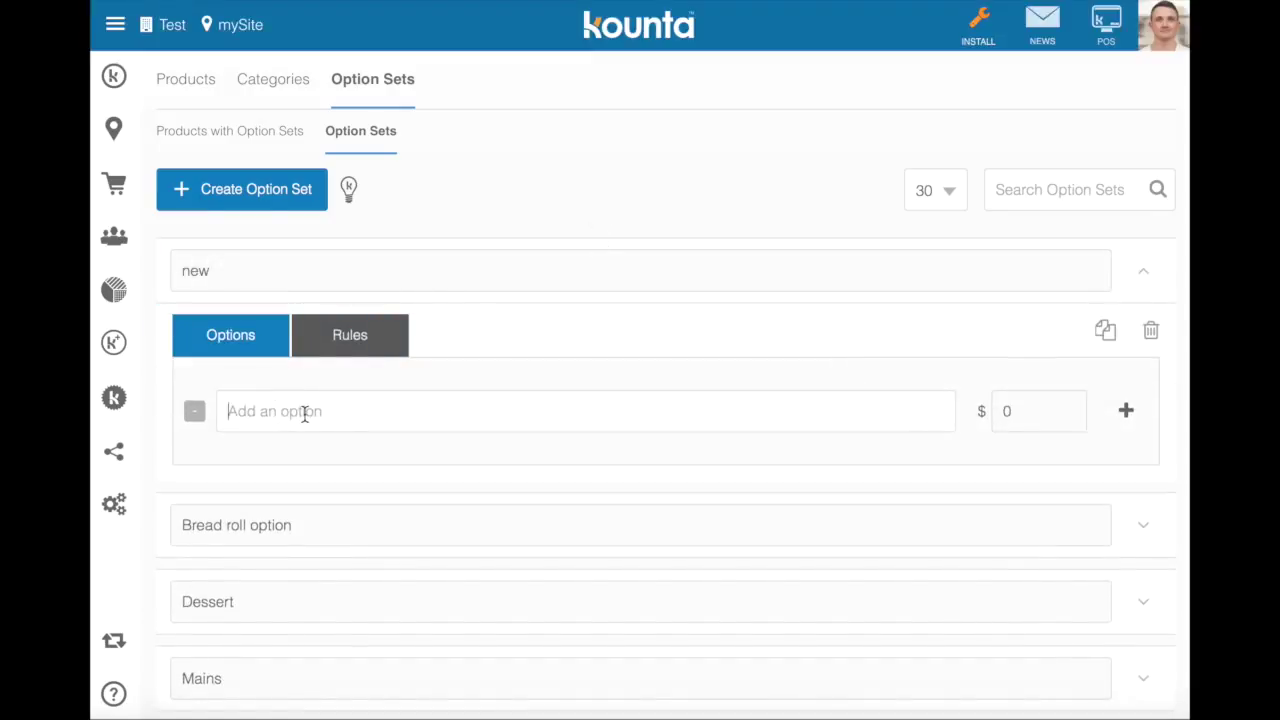
# - Add Red wine glass as an option priced at $12 in the "new" option set and collapse the set
pyautogui.click(305, 414)
pyautogui.write('red')
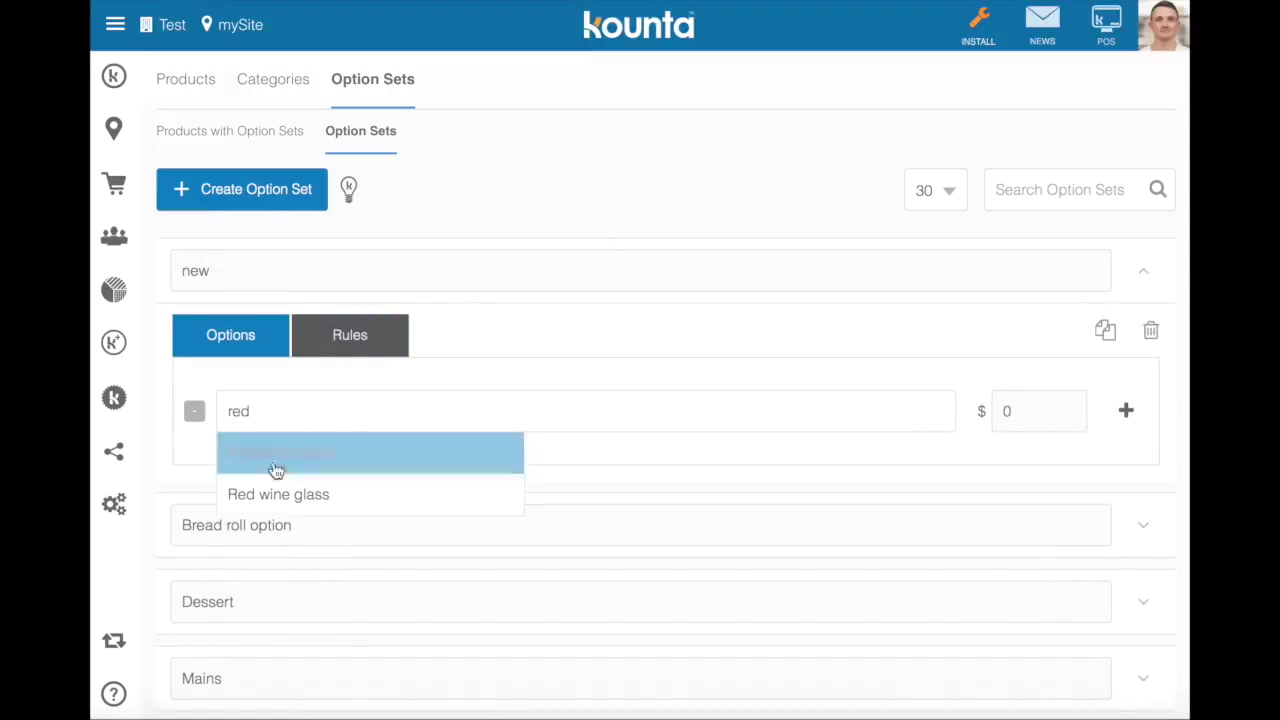
pyautogui.click(298, 506)
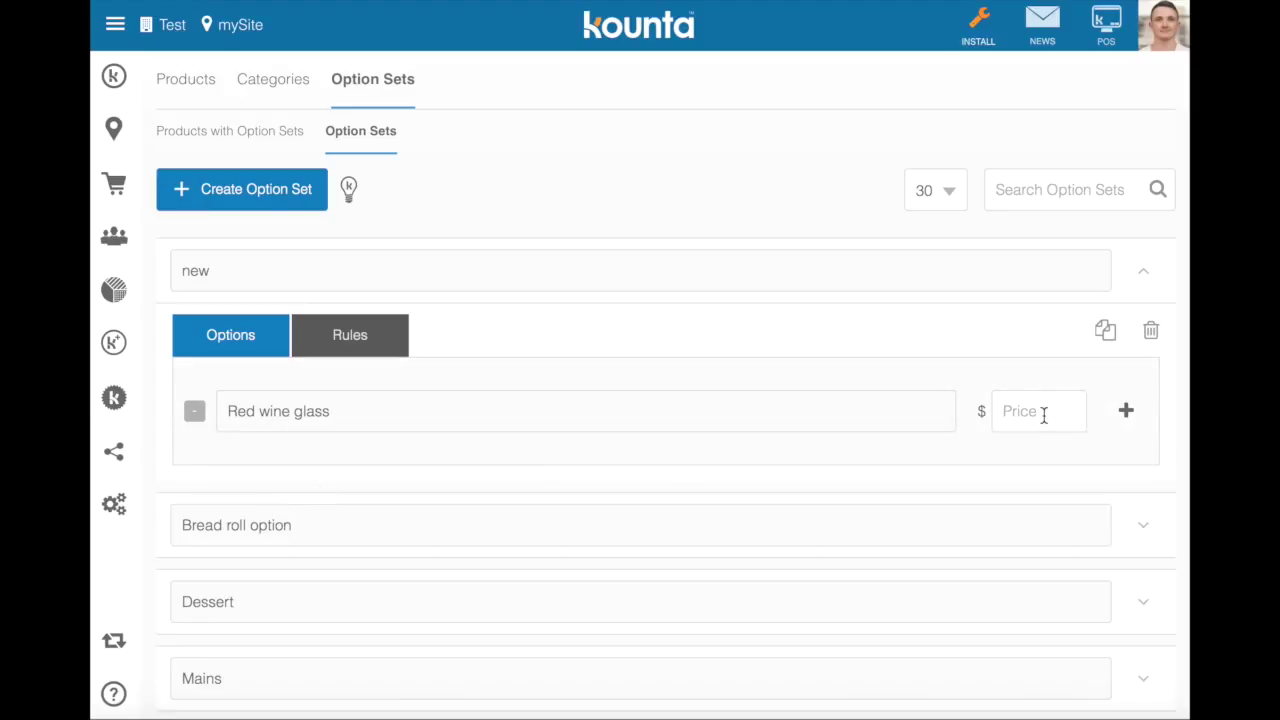
pyautogui.write('12')
pyautogui.click(853, 270)
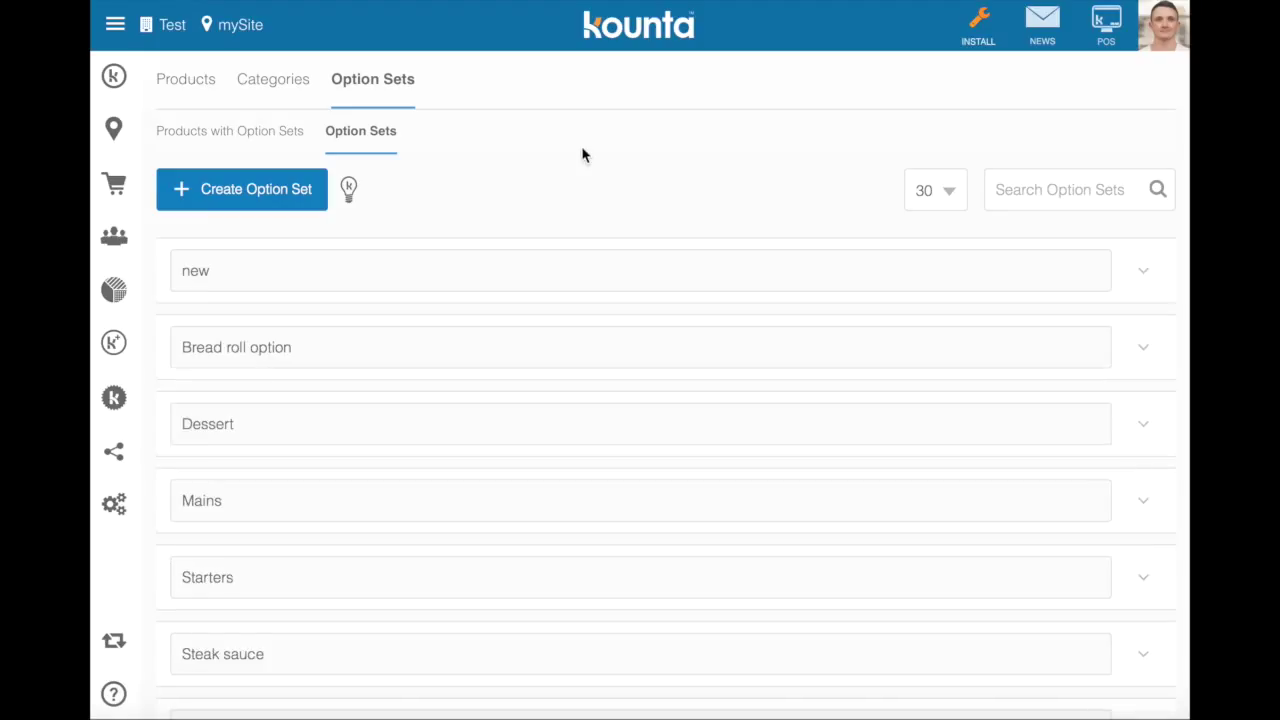